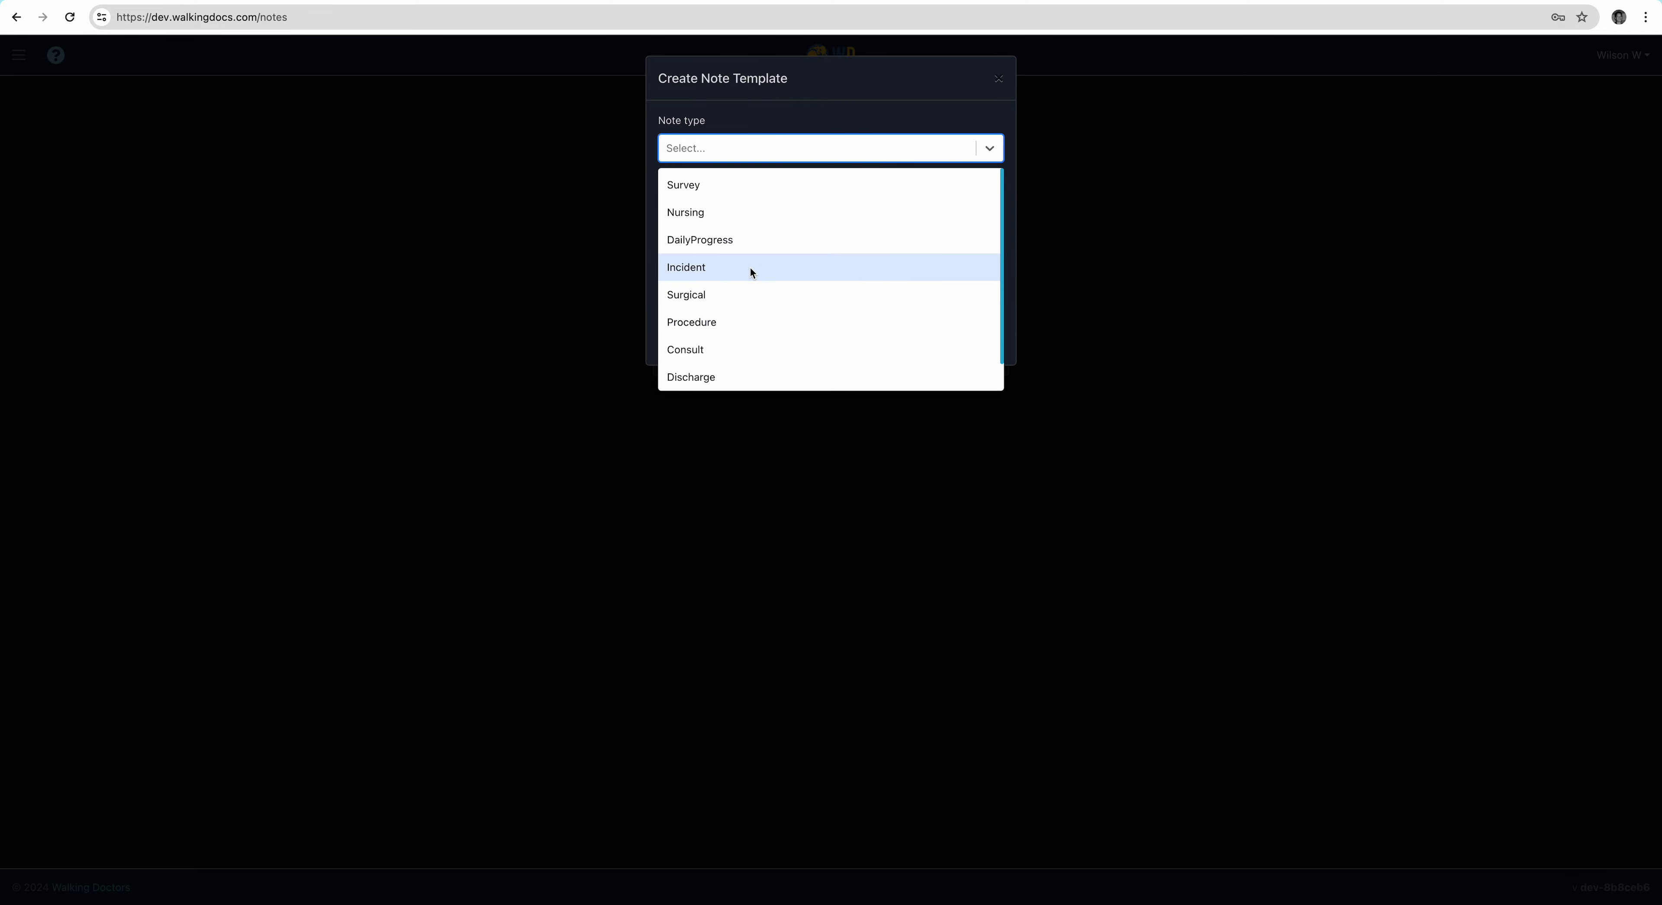
Create a note template of type Nursing named "Intake" and save it.
click(748, 216)
click(748, 216)
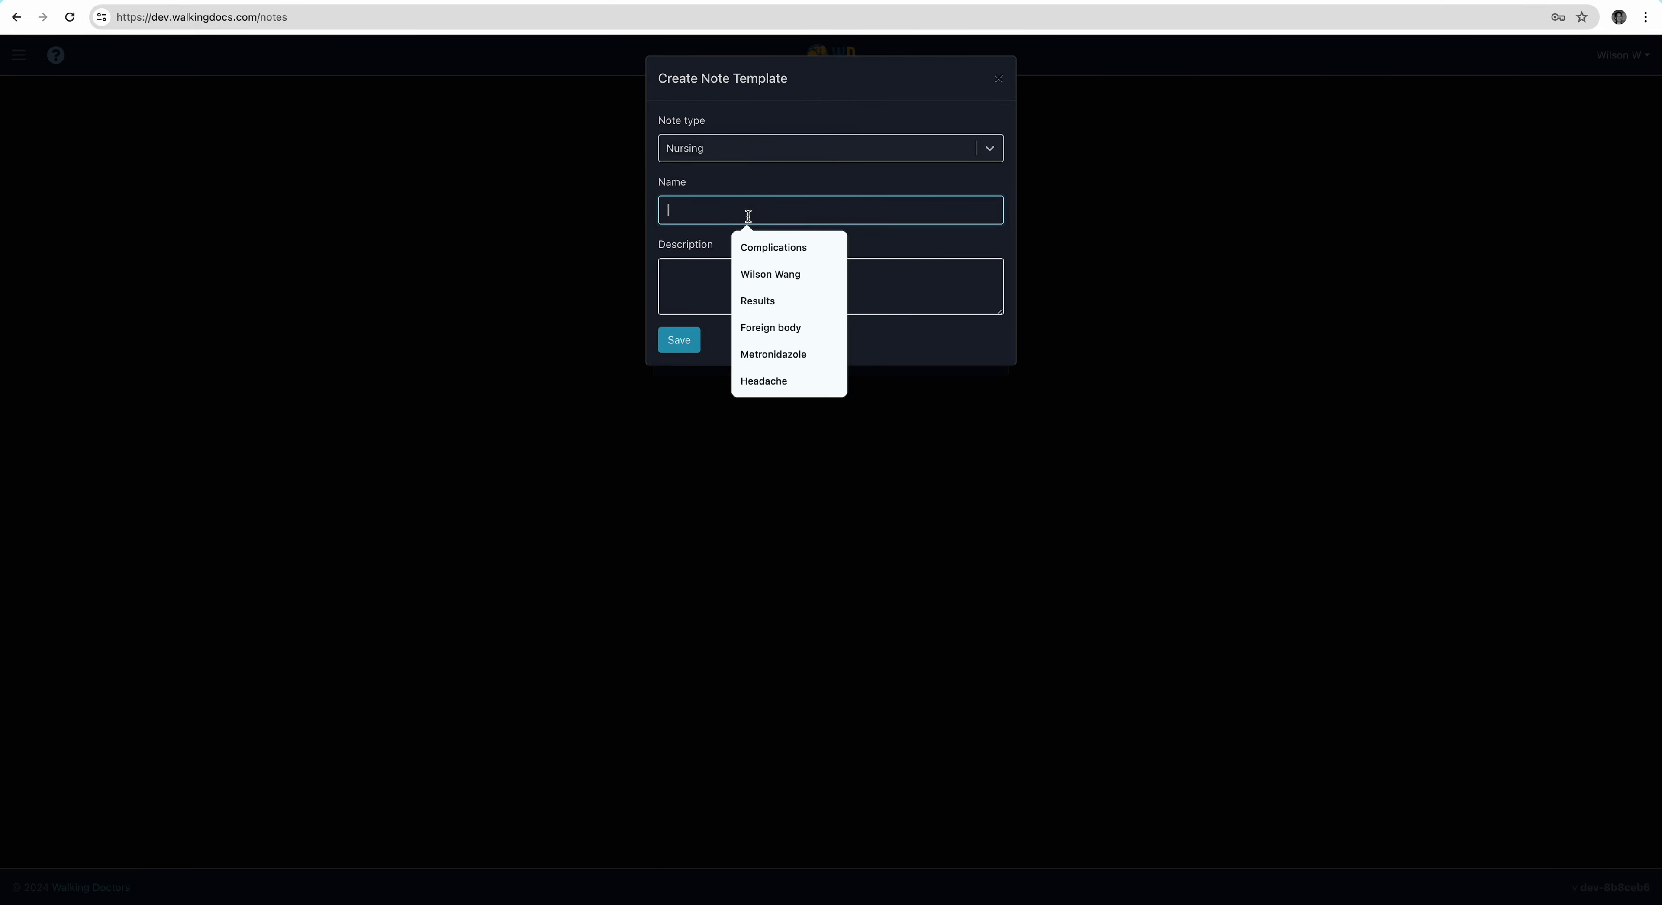
text(In)
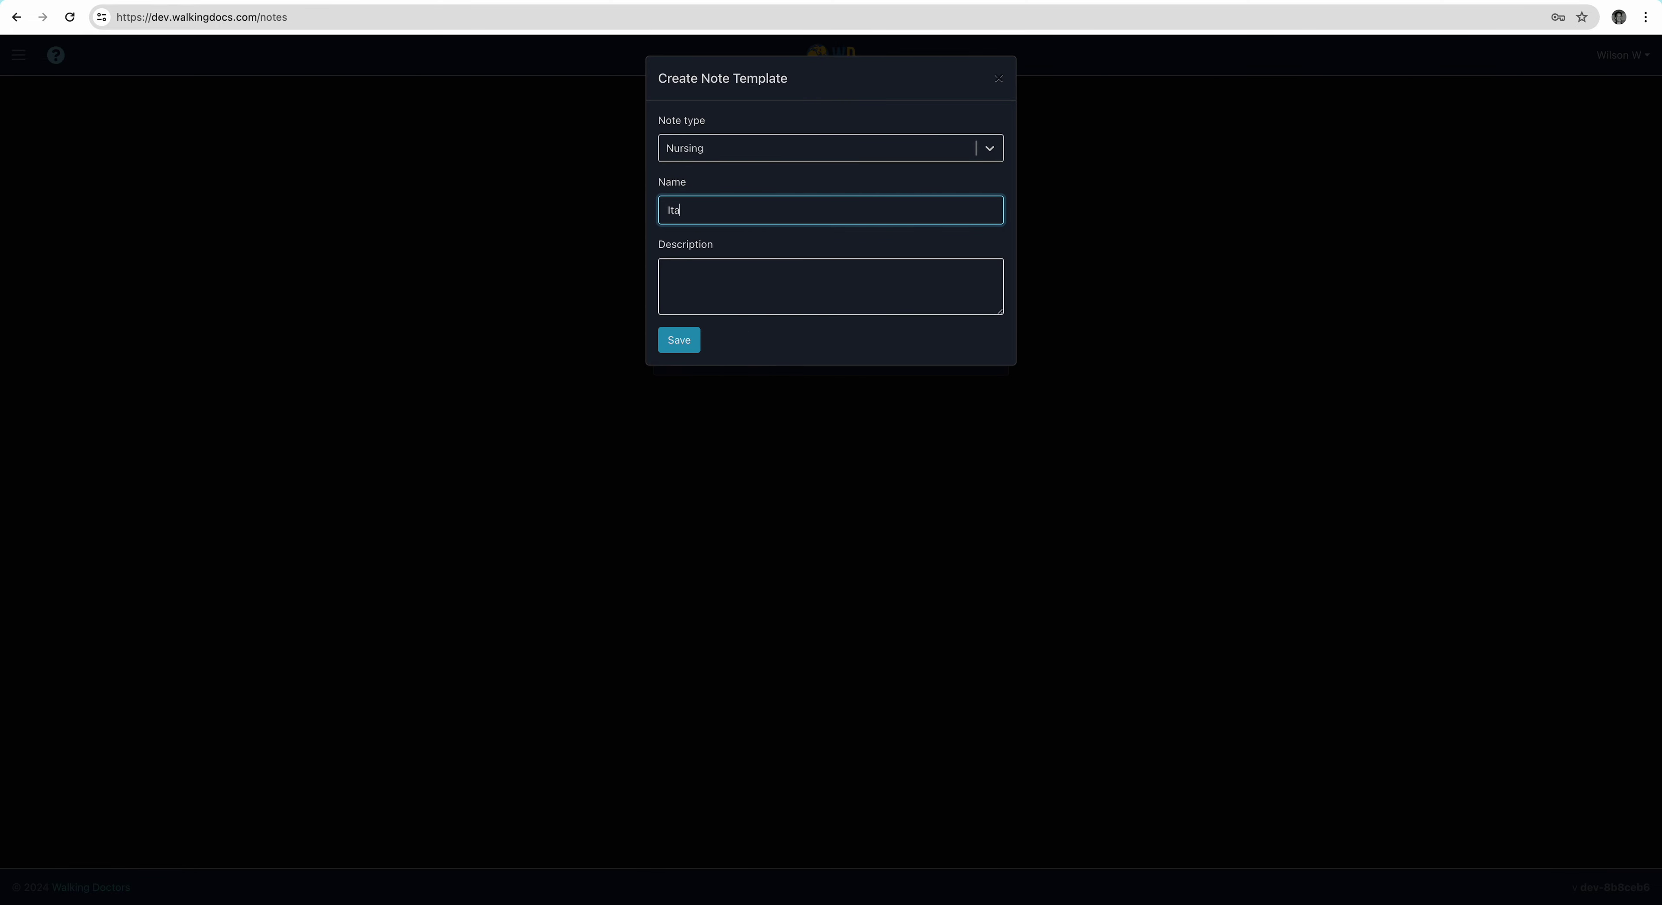
text(ta)
text(ake)
text(ke)
click(694, 340)
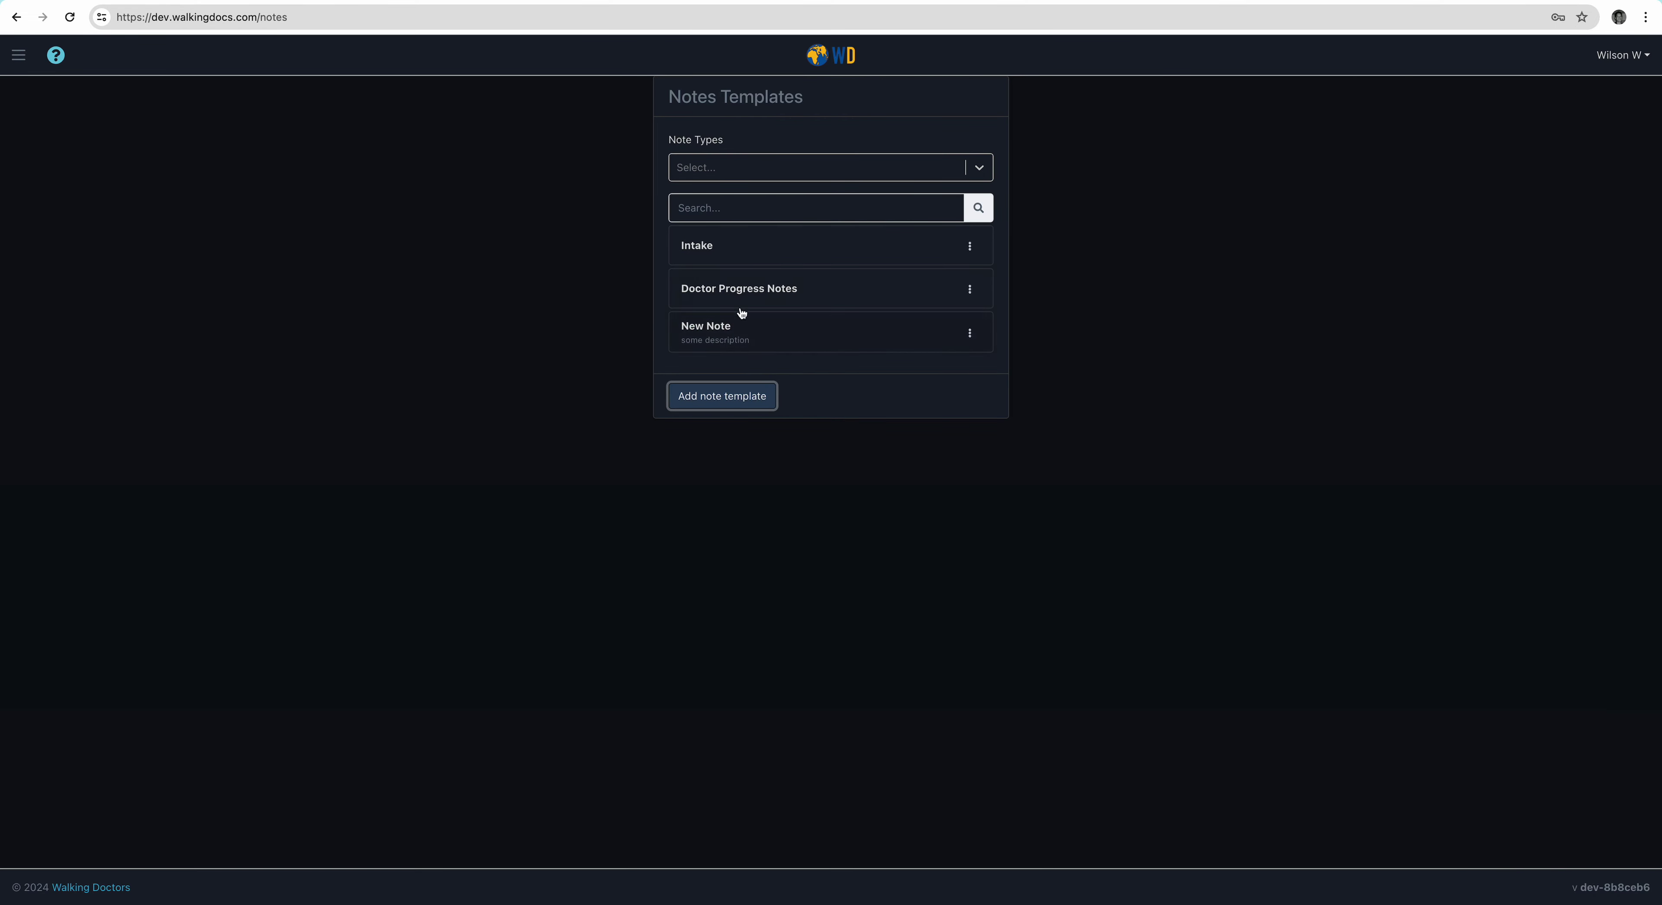
Open the Intake template in the note editor and start a new item of type Header.
click(784, 254)
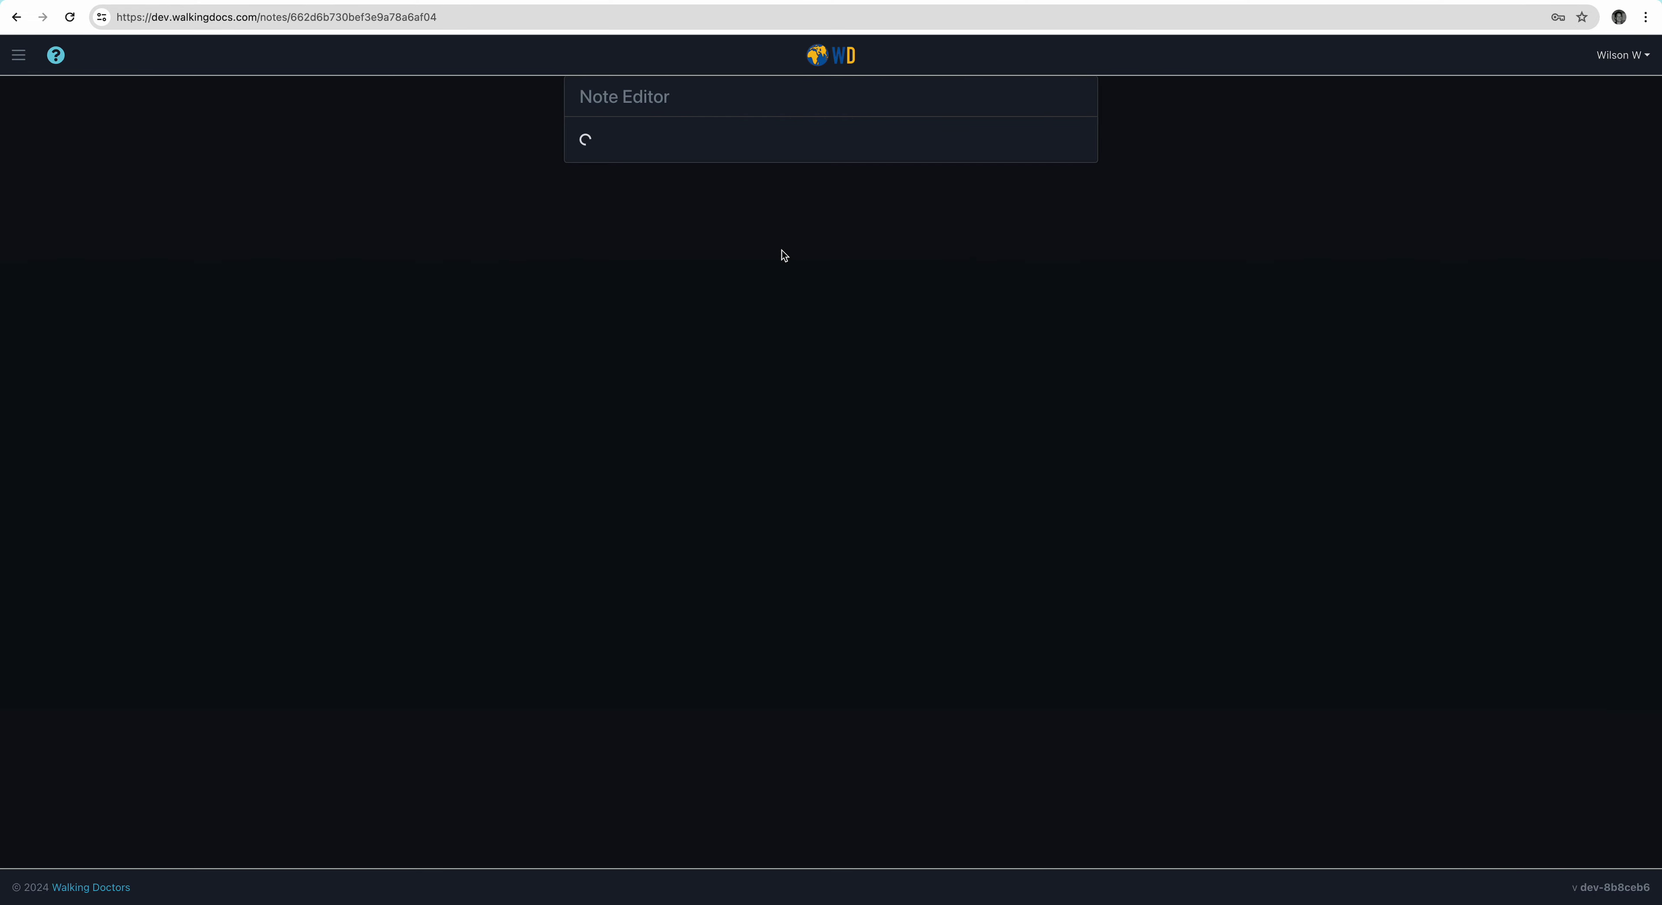
click(606, 212)
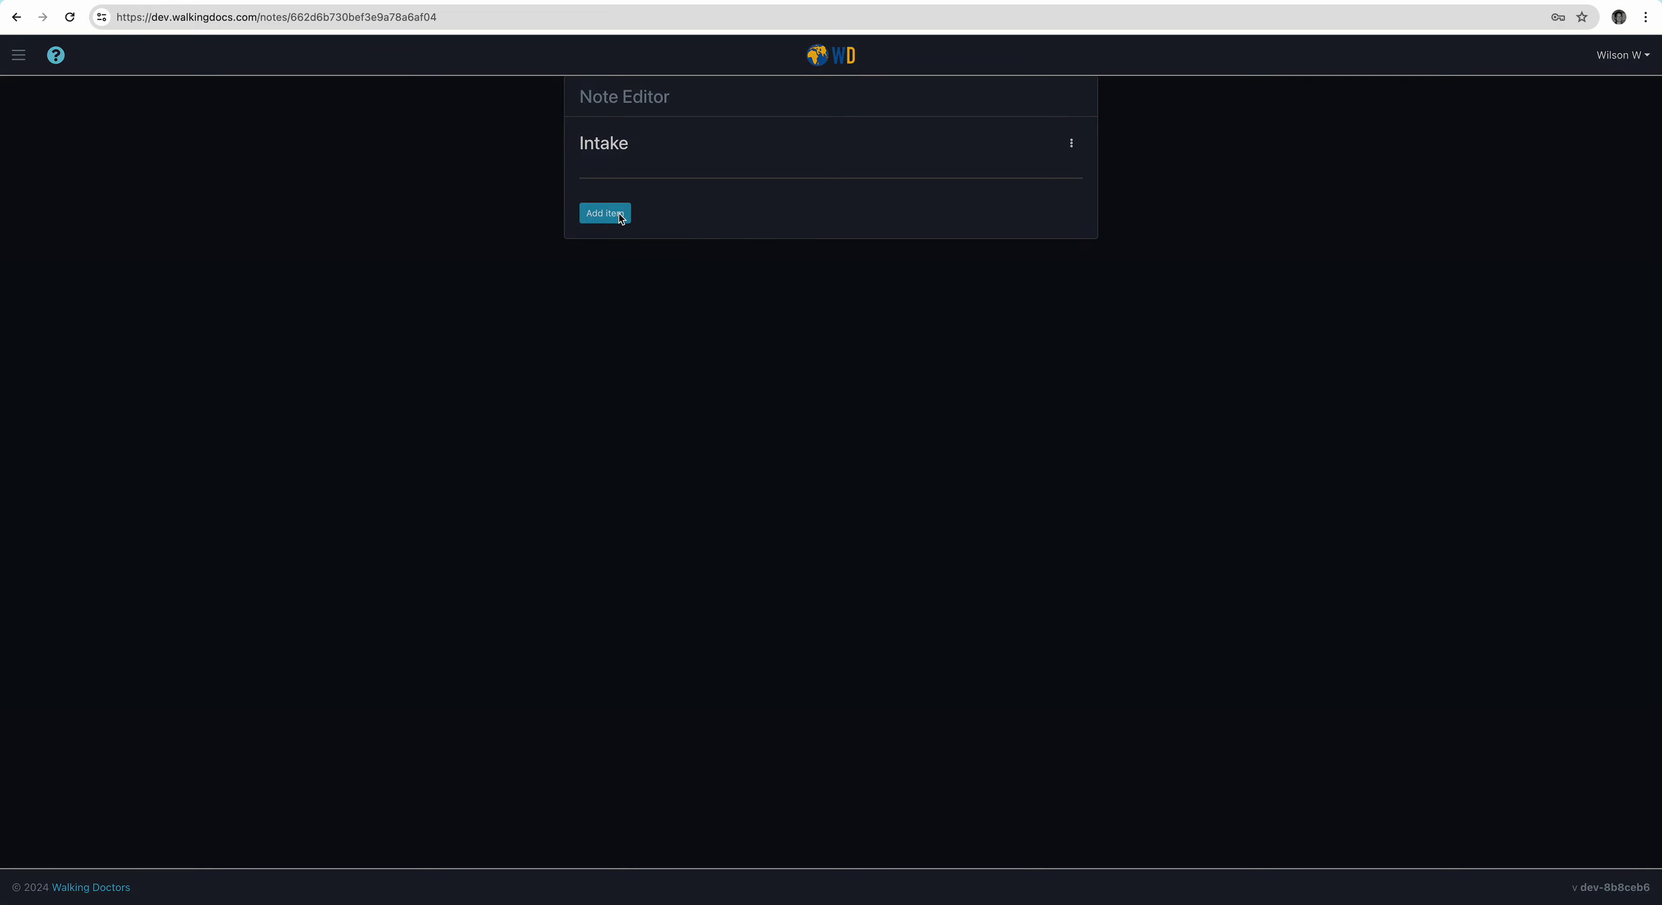
click(736, 147)
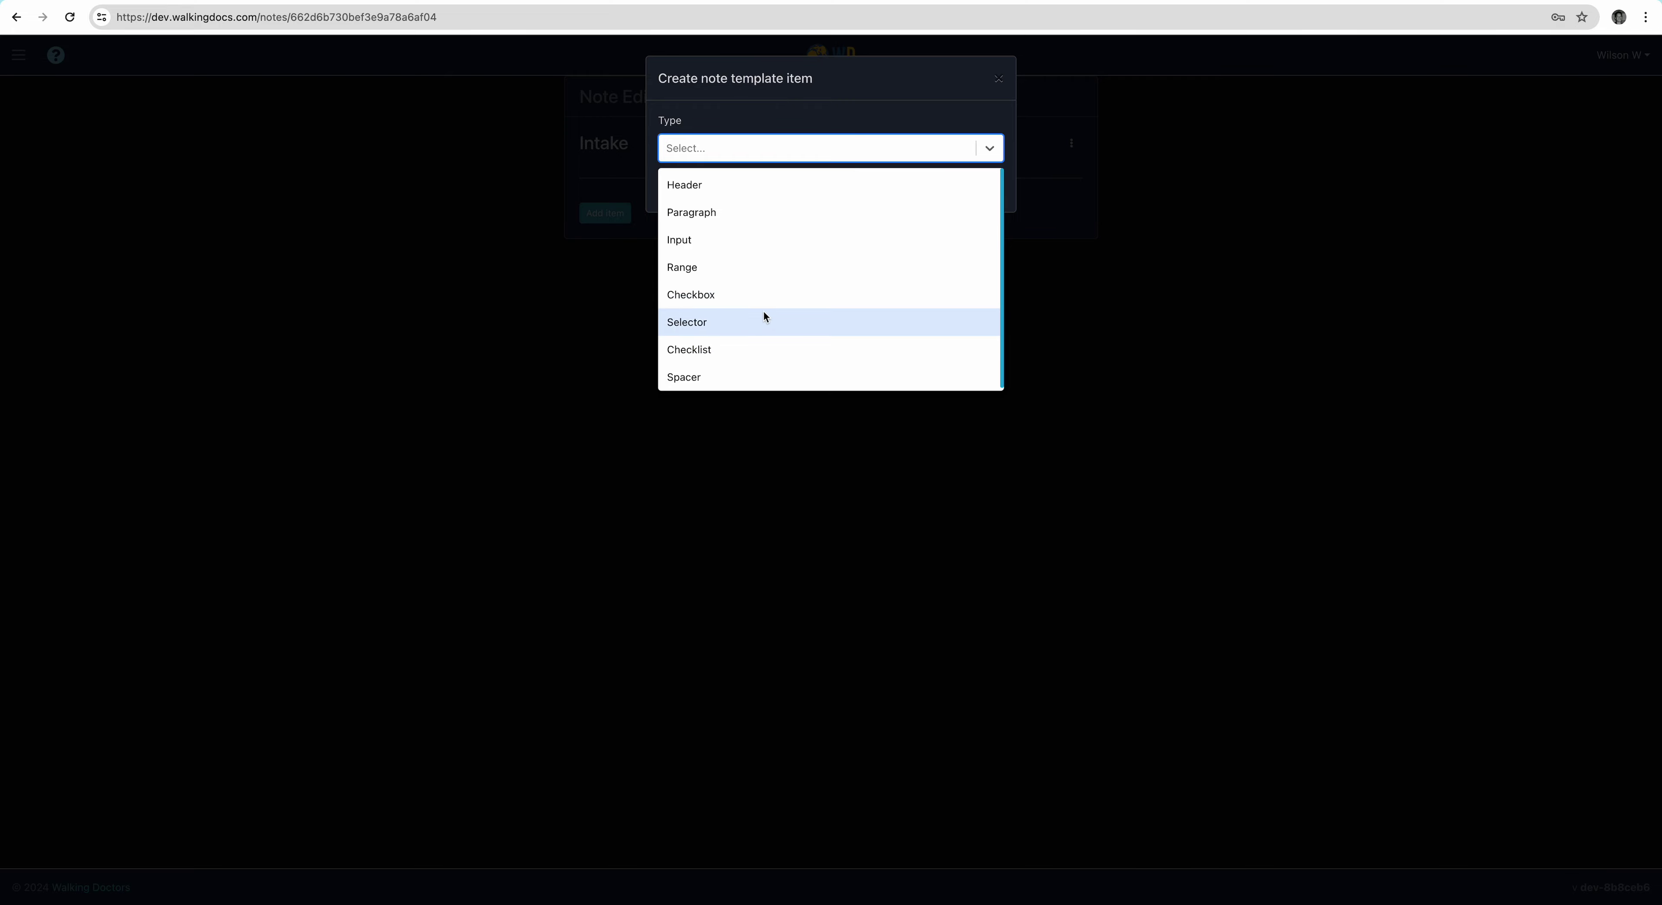
click(756, 187)
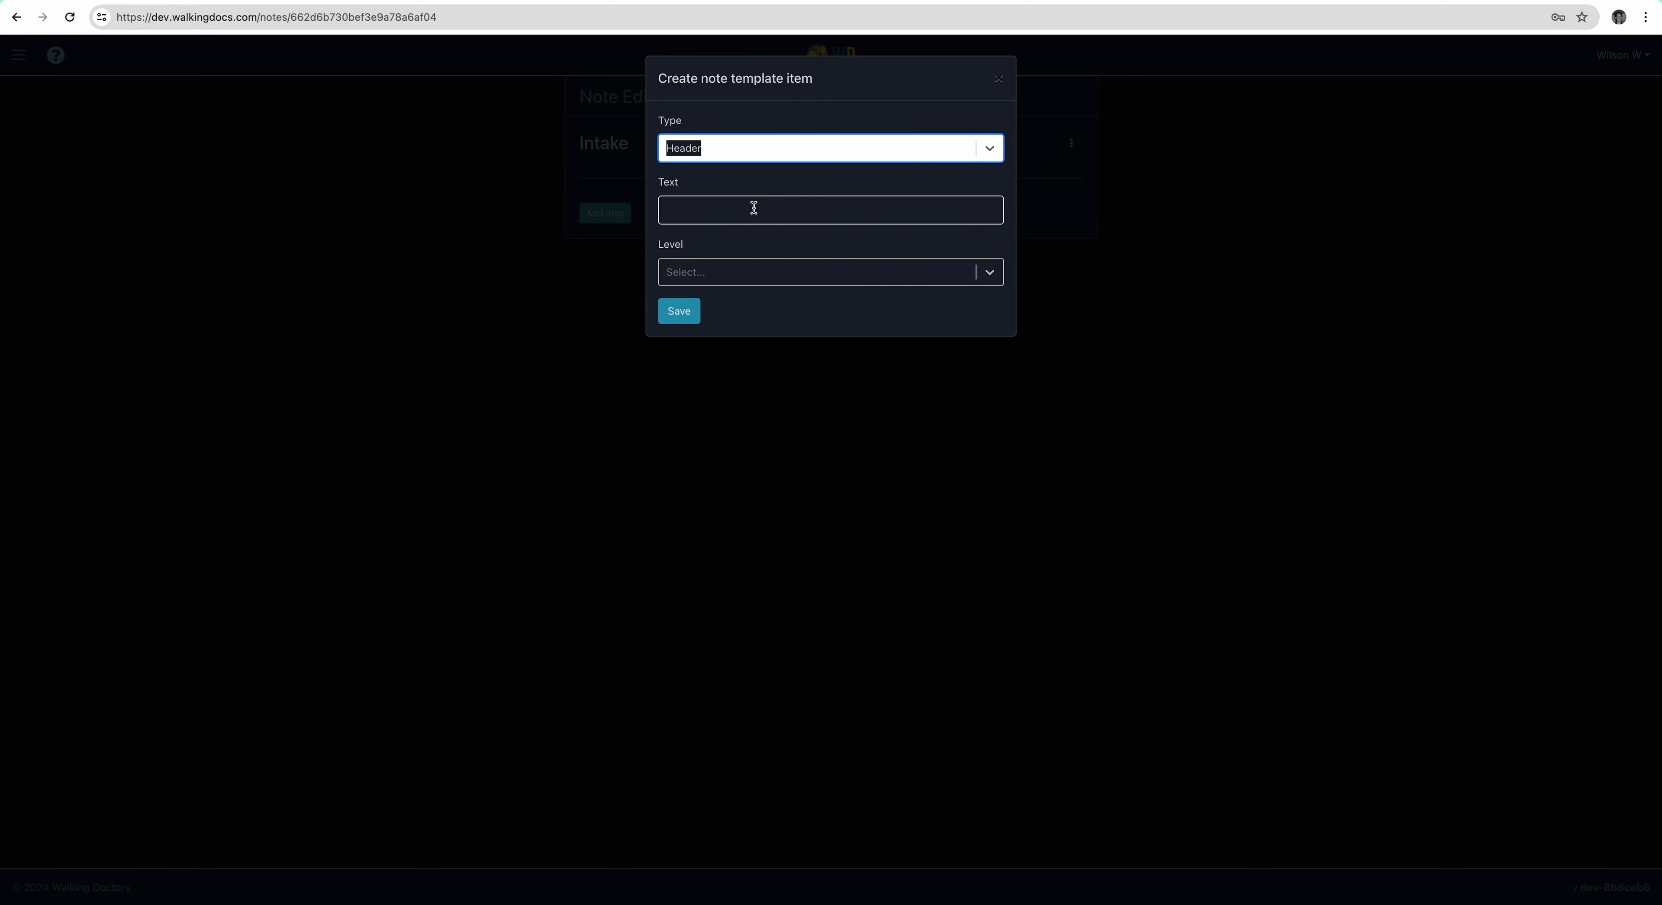
Enter "Nurse Admission Note" as the new header's text.
click(754, 208)
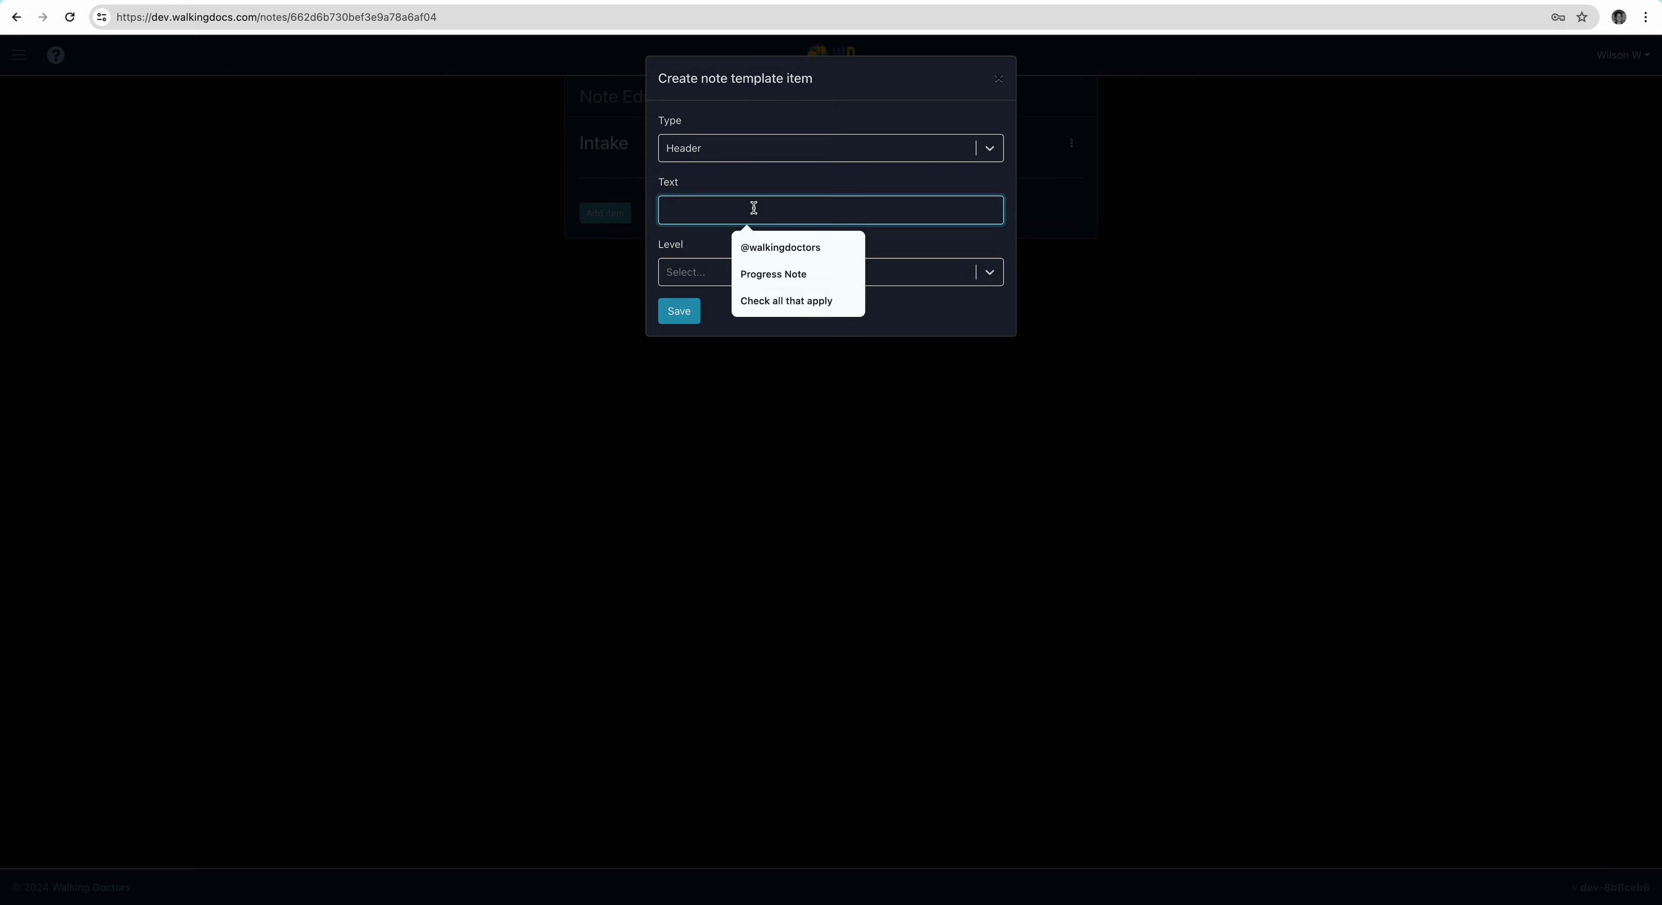
text(Admiss)
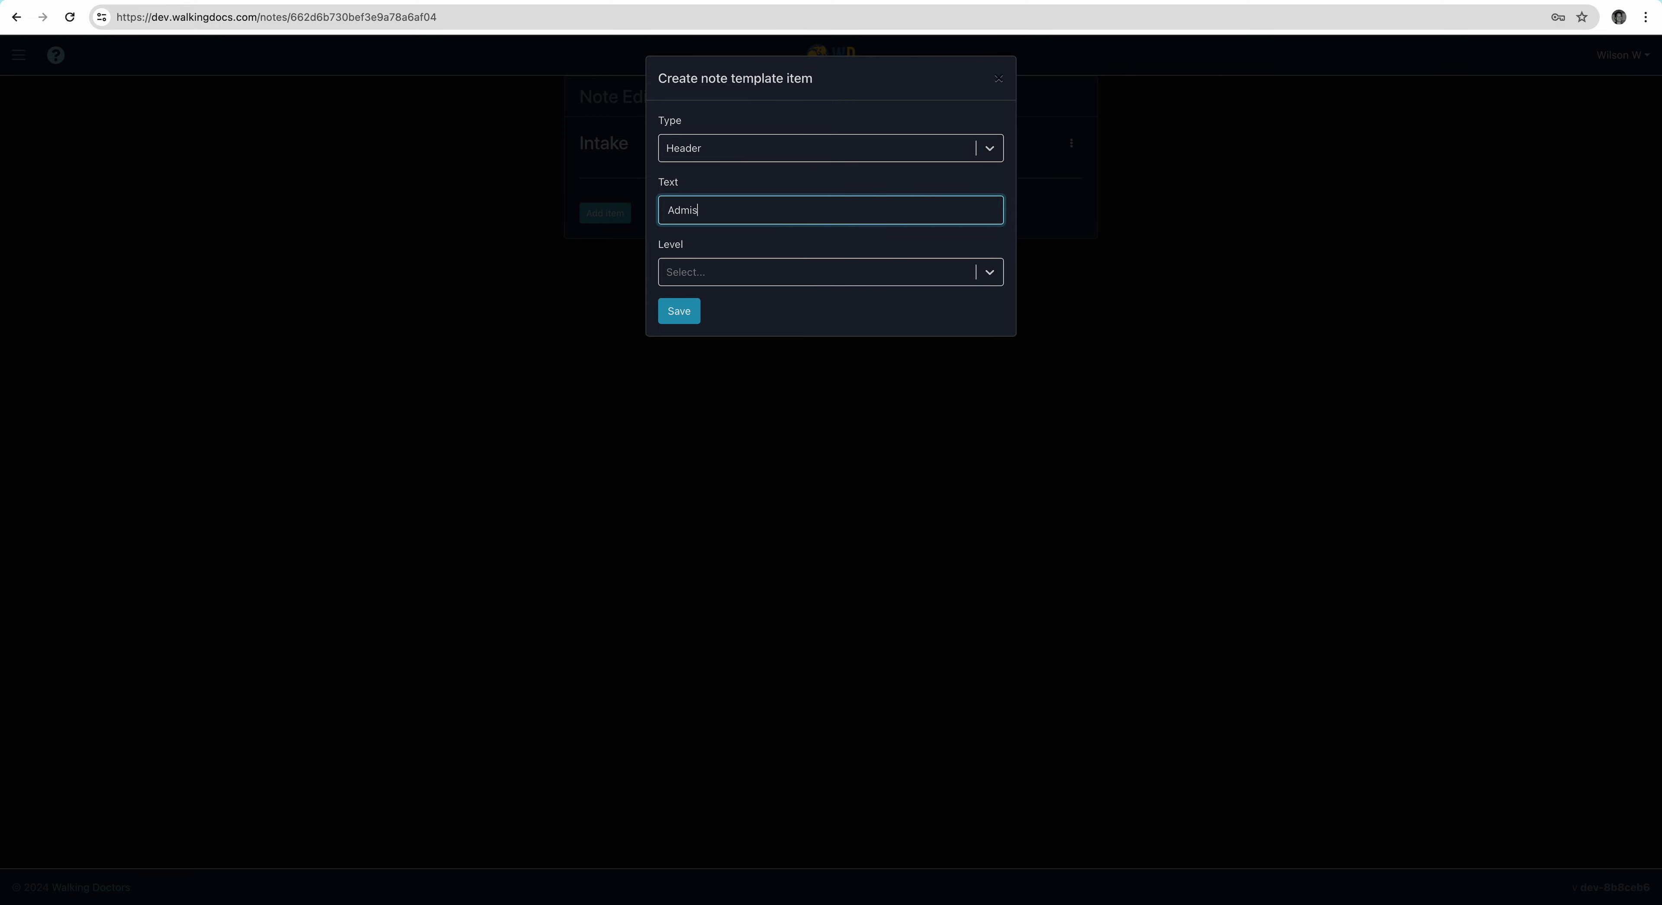
key(BackSpace)
key(BackSpace)
key(BackSpace)
key(BackSpace)
text(Nurse admission)
key(BackSpace)
key(BackSpace)
key(BackSpace)
key(BackSpace)
key(BackSpace)
key(BackSpace)
key(BackSpace)
key(BackSpace)
key(BackSpace)
text(Admission Note)
Set the Nurse Admission Note header to level 2 and save the item.
click(701, 279)
click(702, 279)
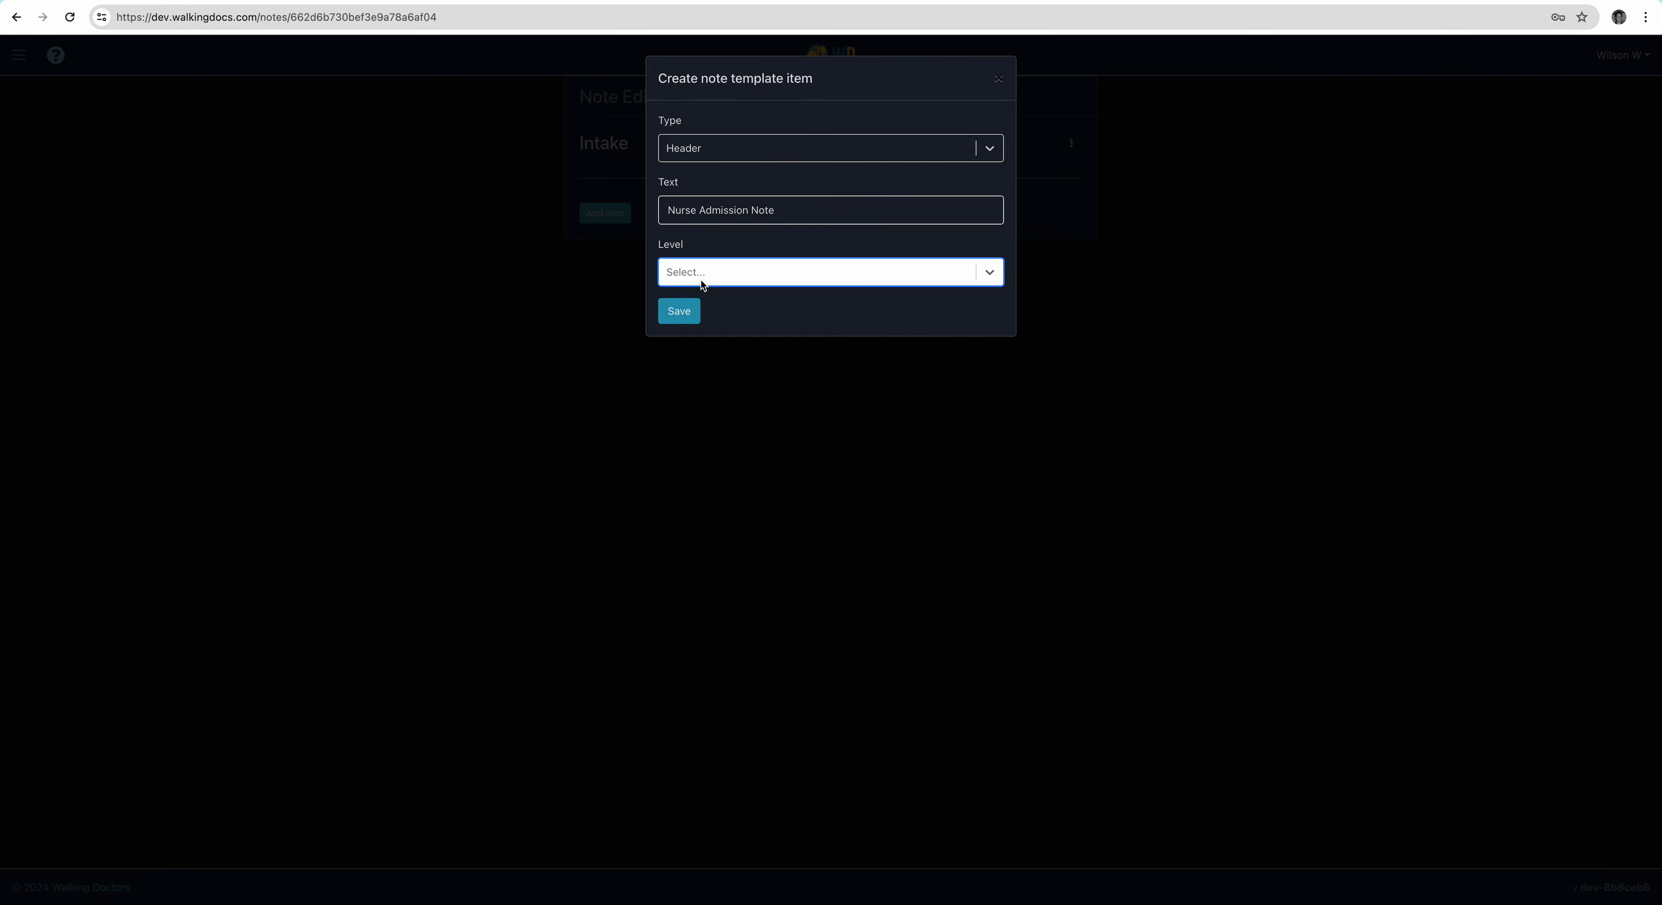
click(697, 268)
click(678, 356)
click(684, 323)
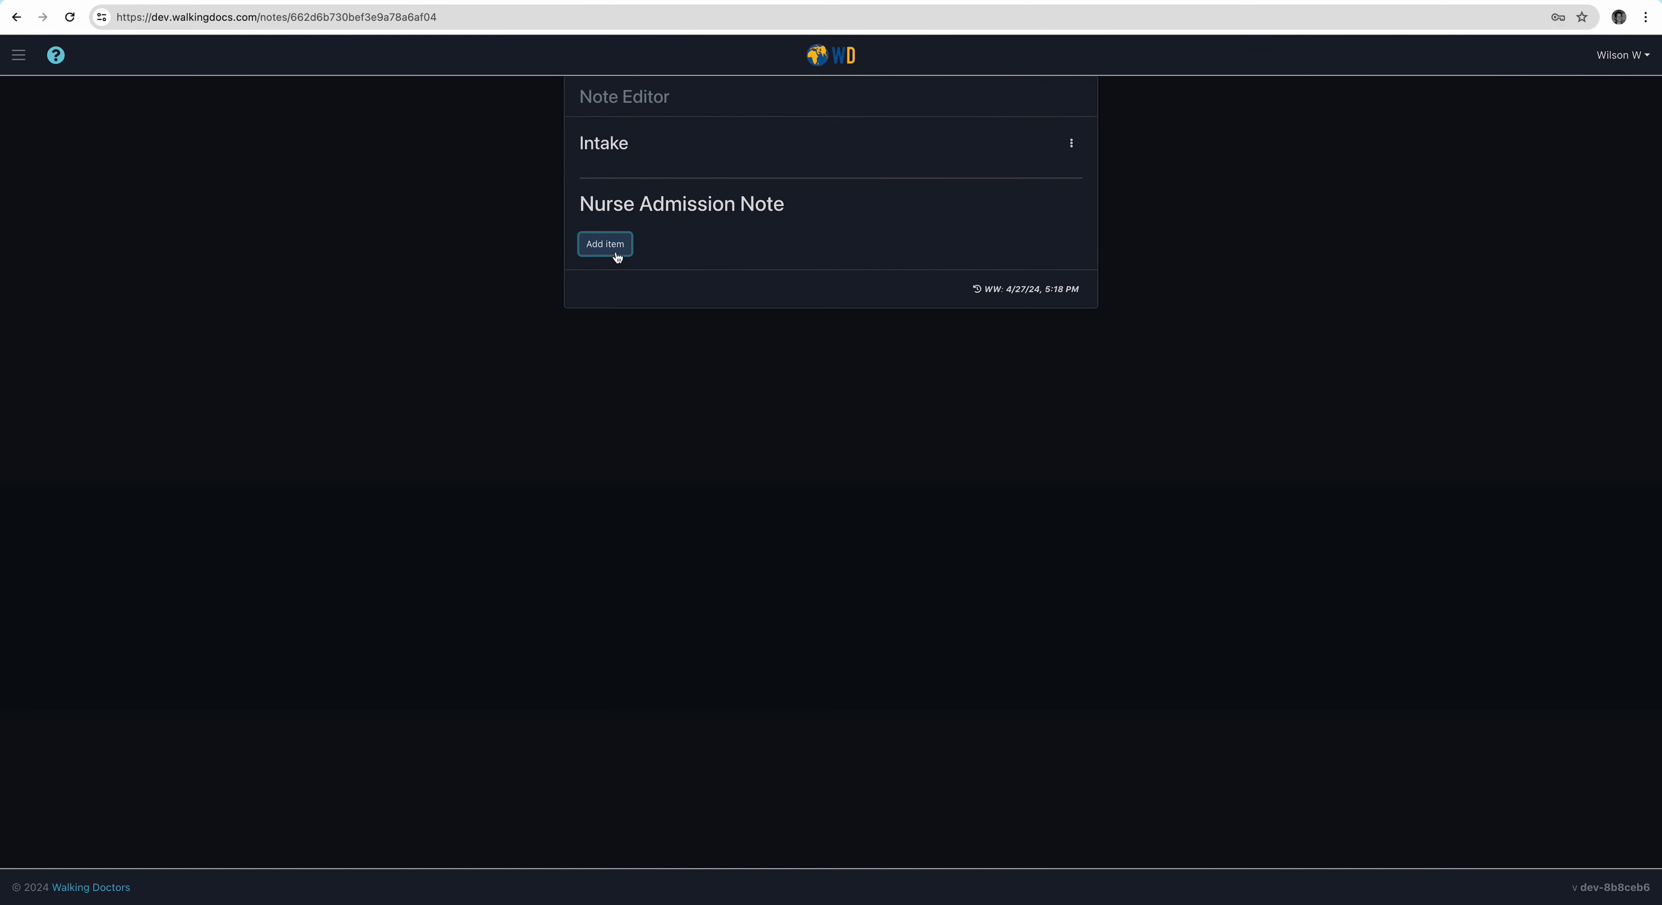
Start another Header item in the Intake template with the text "Standing Orders".
click(618, 255)
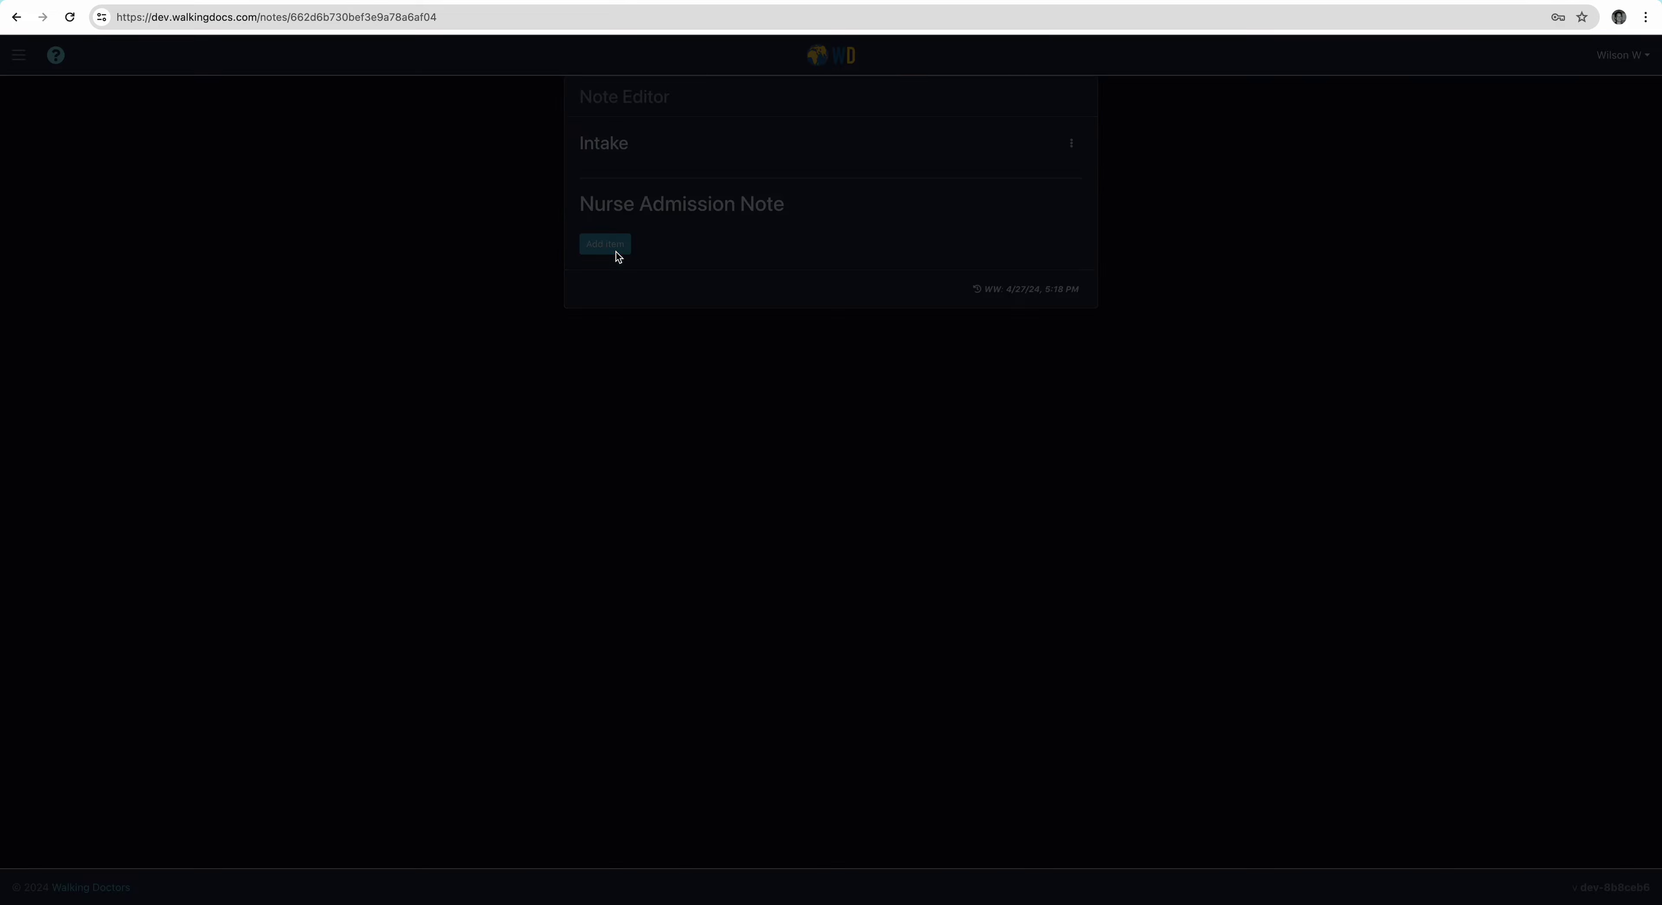
click(693, 153)
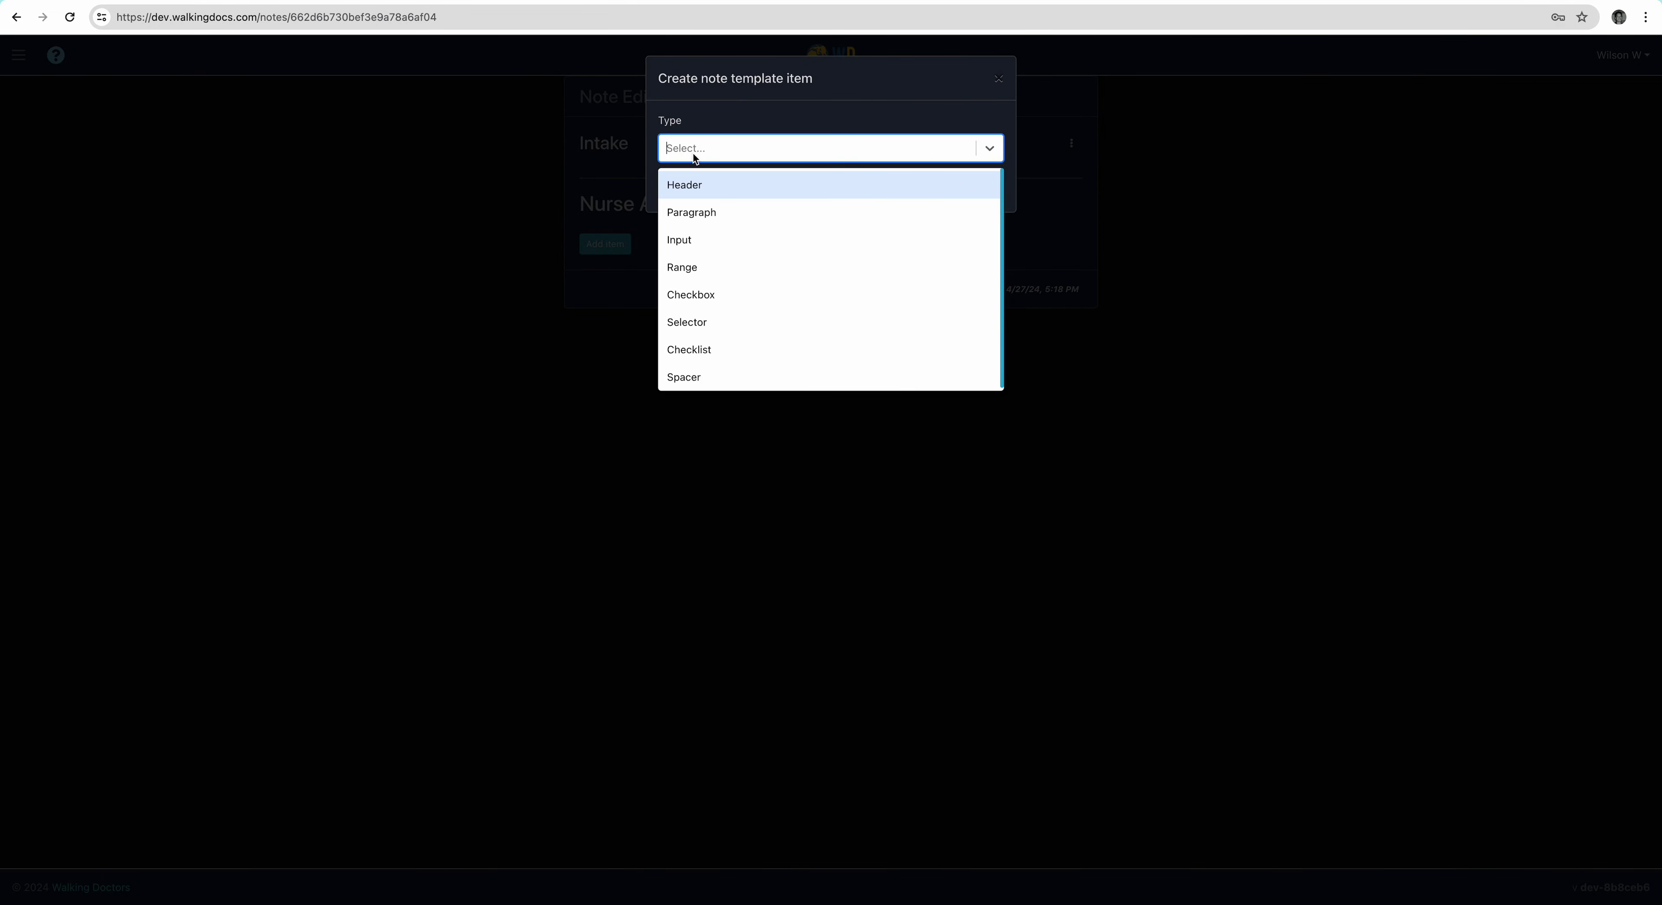
click(701, 187)
click(710, 216)
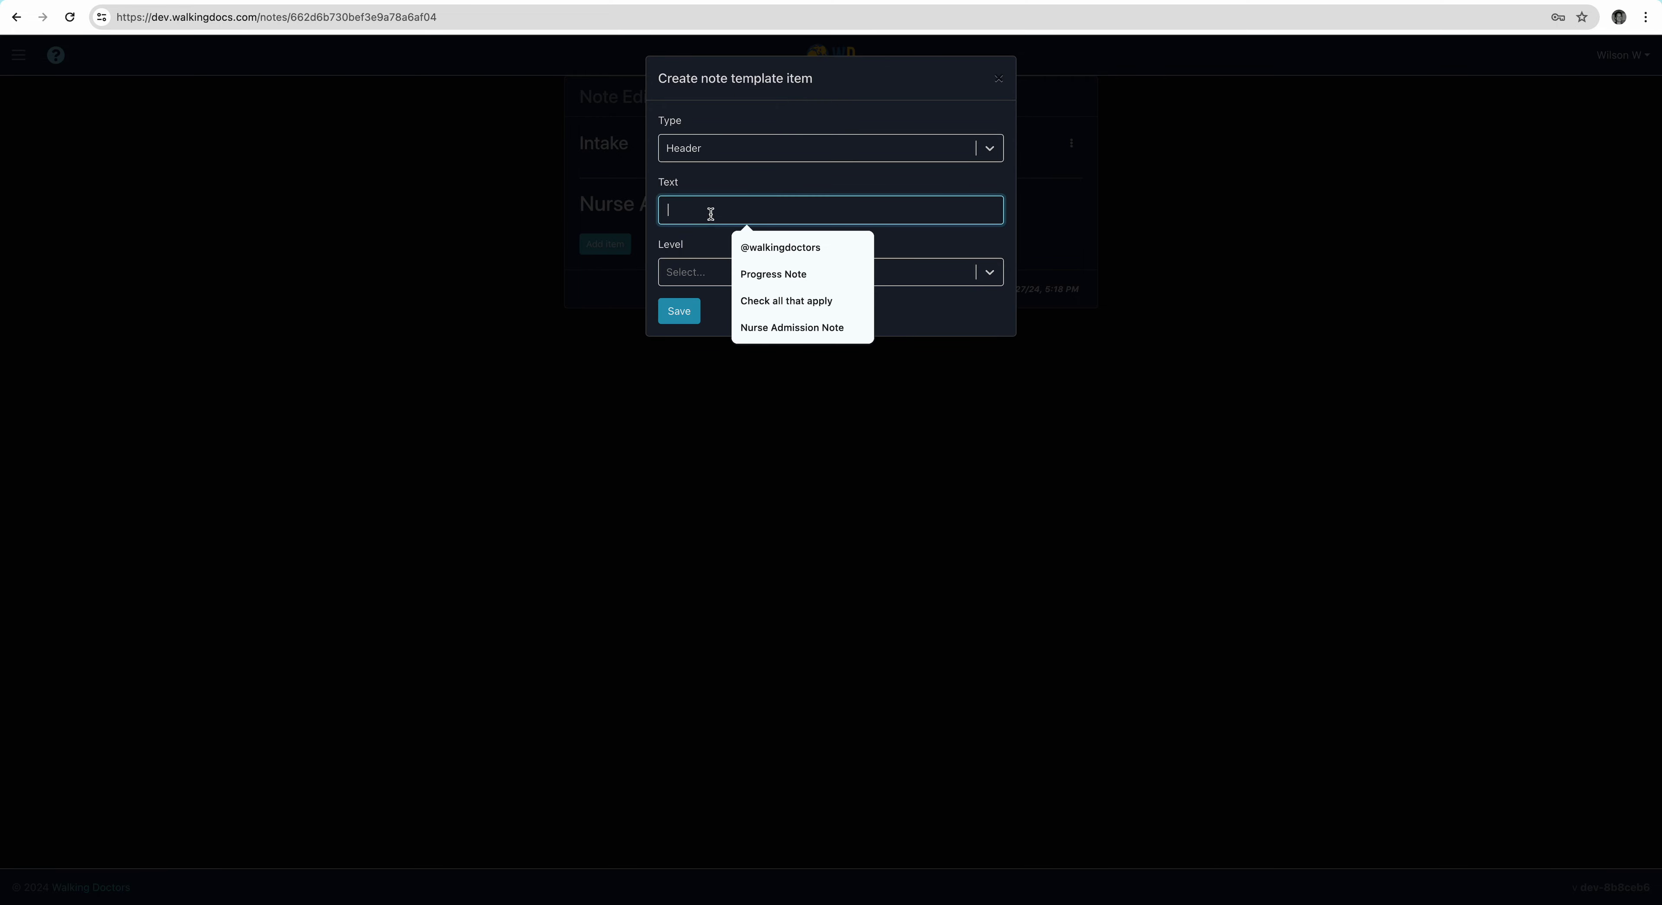
text(S)
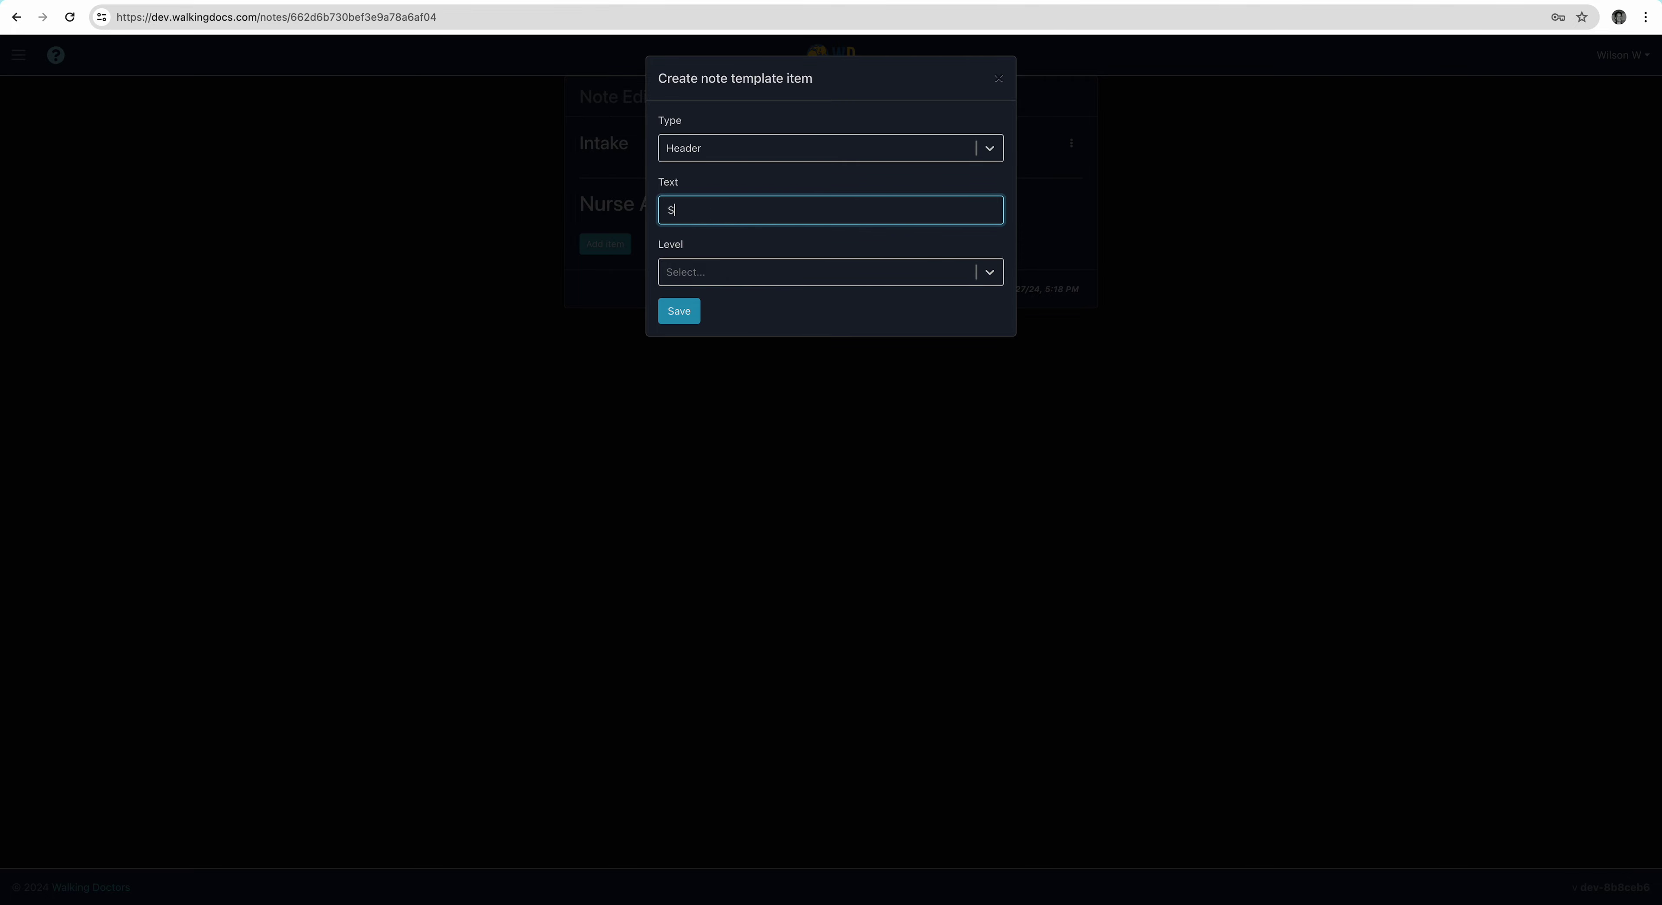
text(tanding orders)
click(720, 210)
key(BackSpace)
text(O)
Set the Standing Orders header to level 4 and save the item.
click(724, 277)
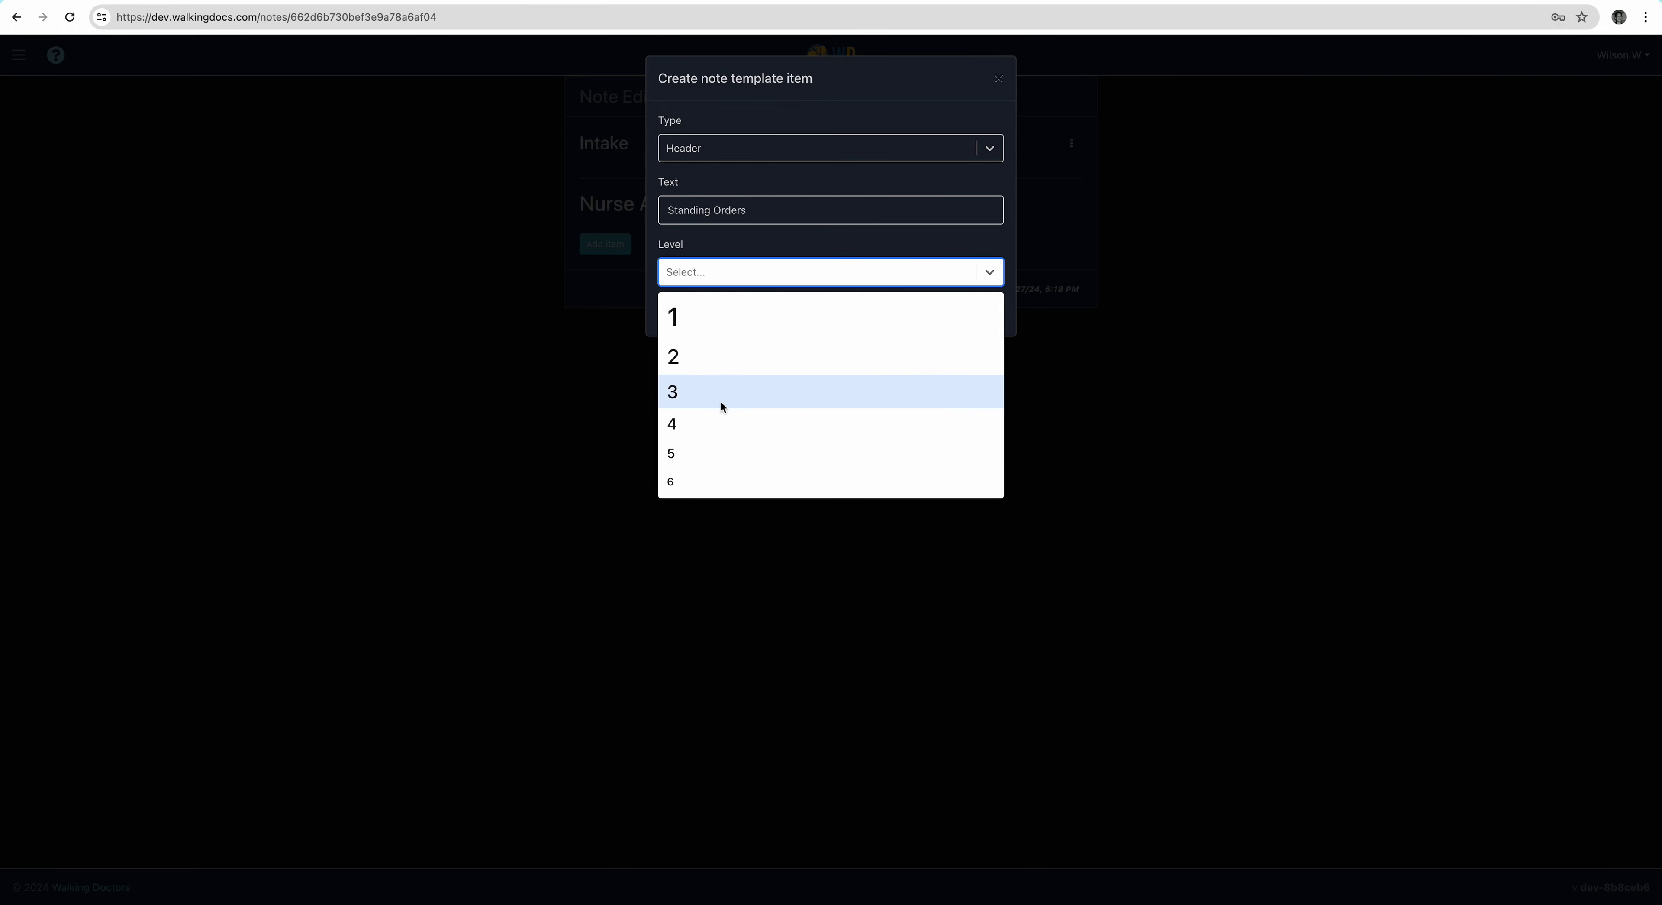
click(720, 401)
click(713, 277)
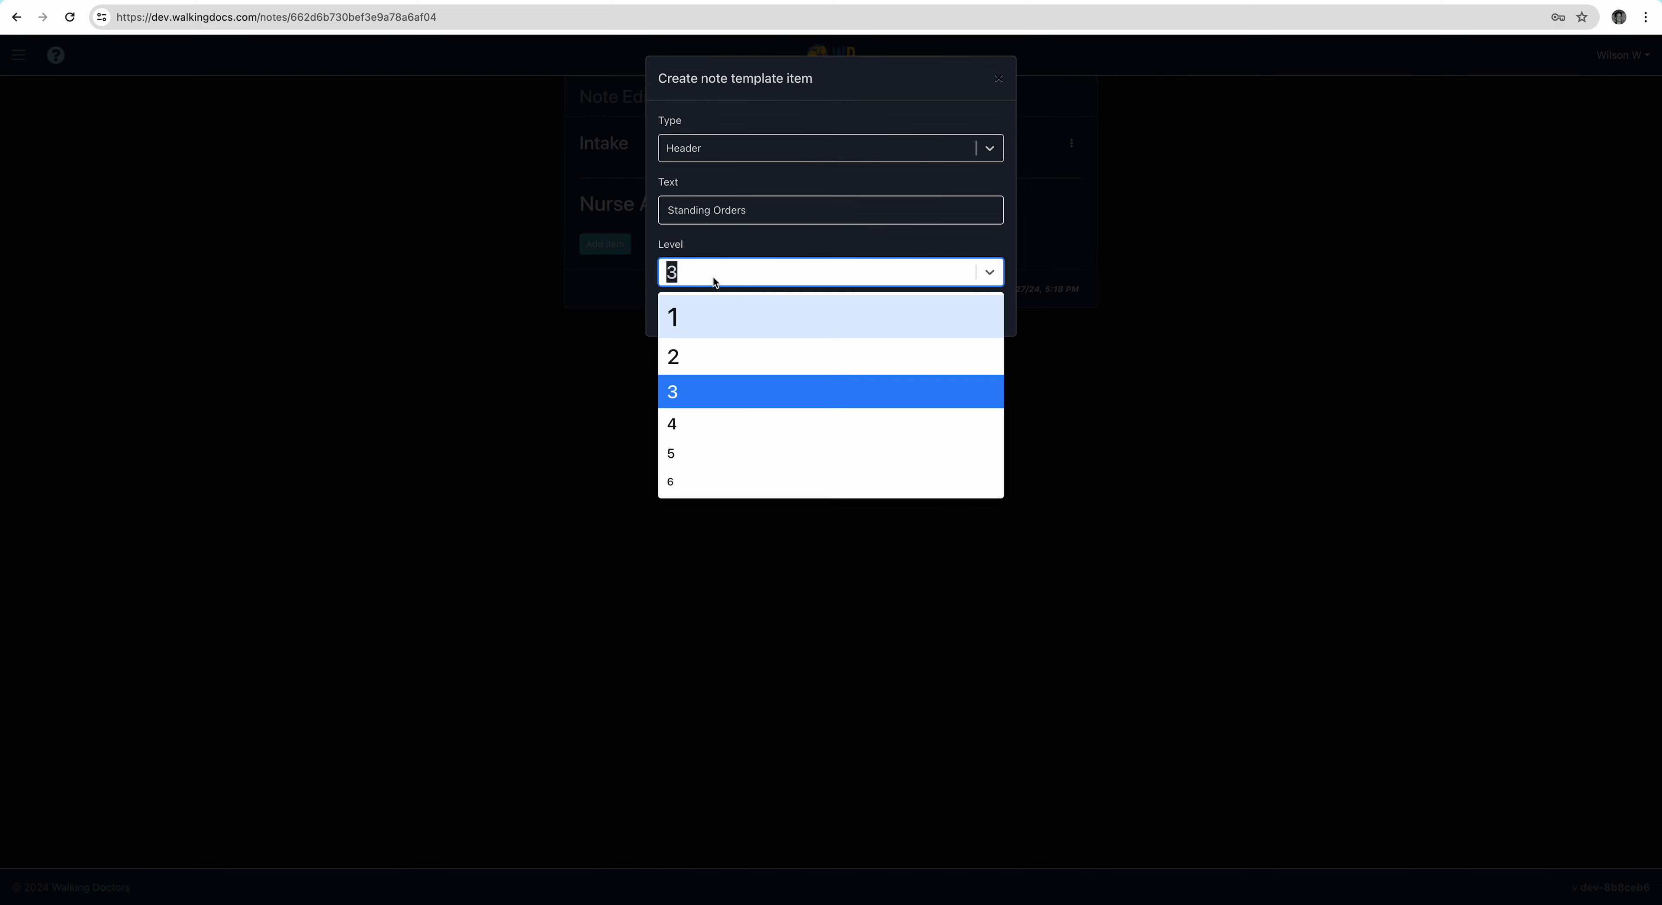
click(712, 428)
click(688, 317)
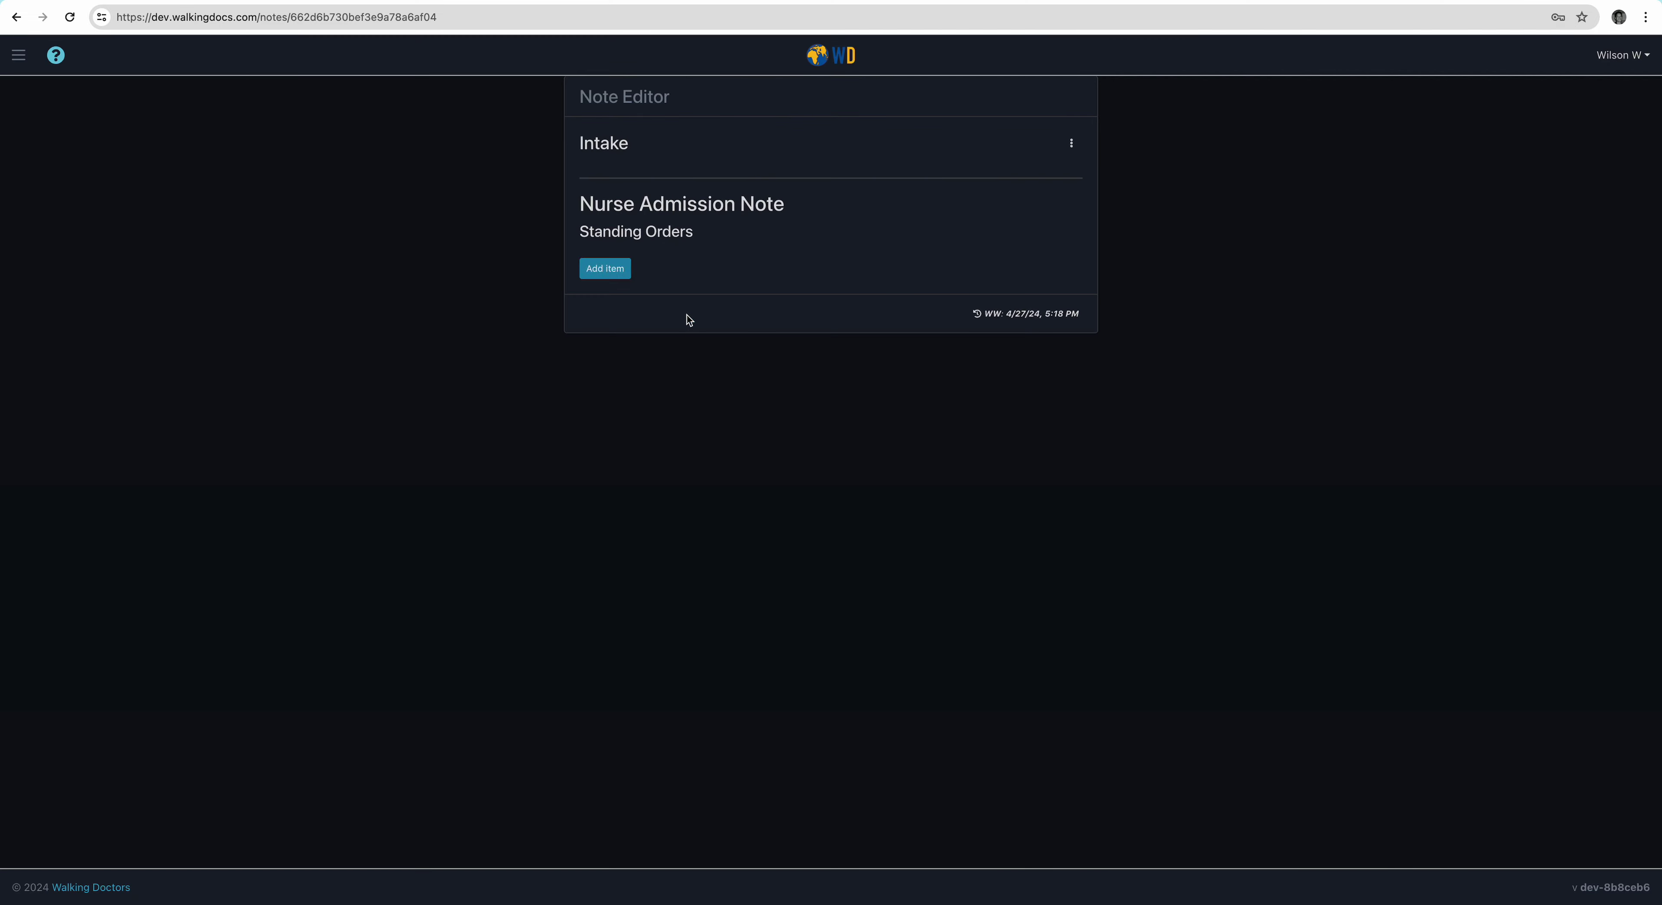
Add a Checkbox item labelled "Oxygen prn" below the Standing Orders header and save it.
click(622, 274)
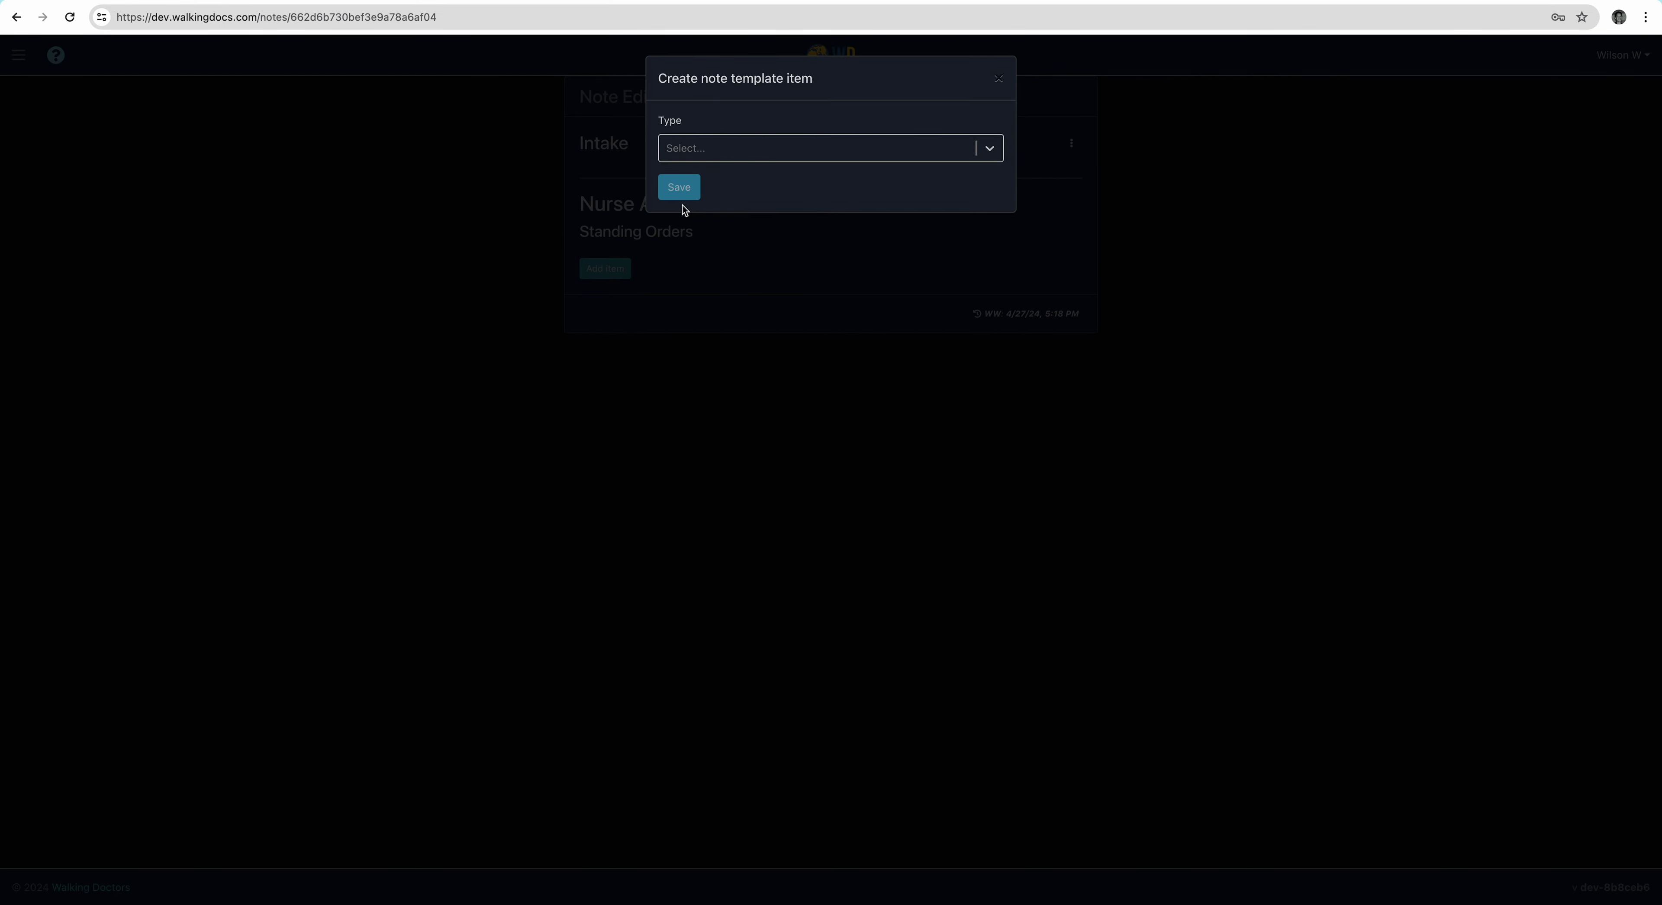
click(721, 158)
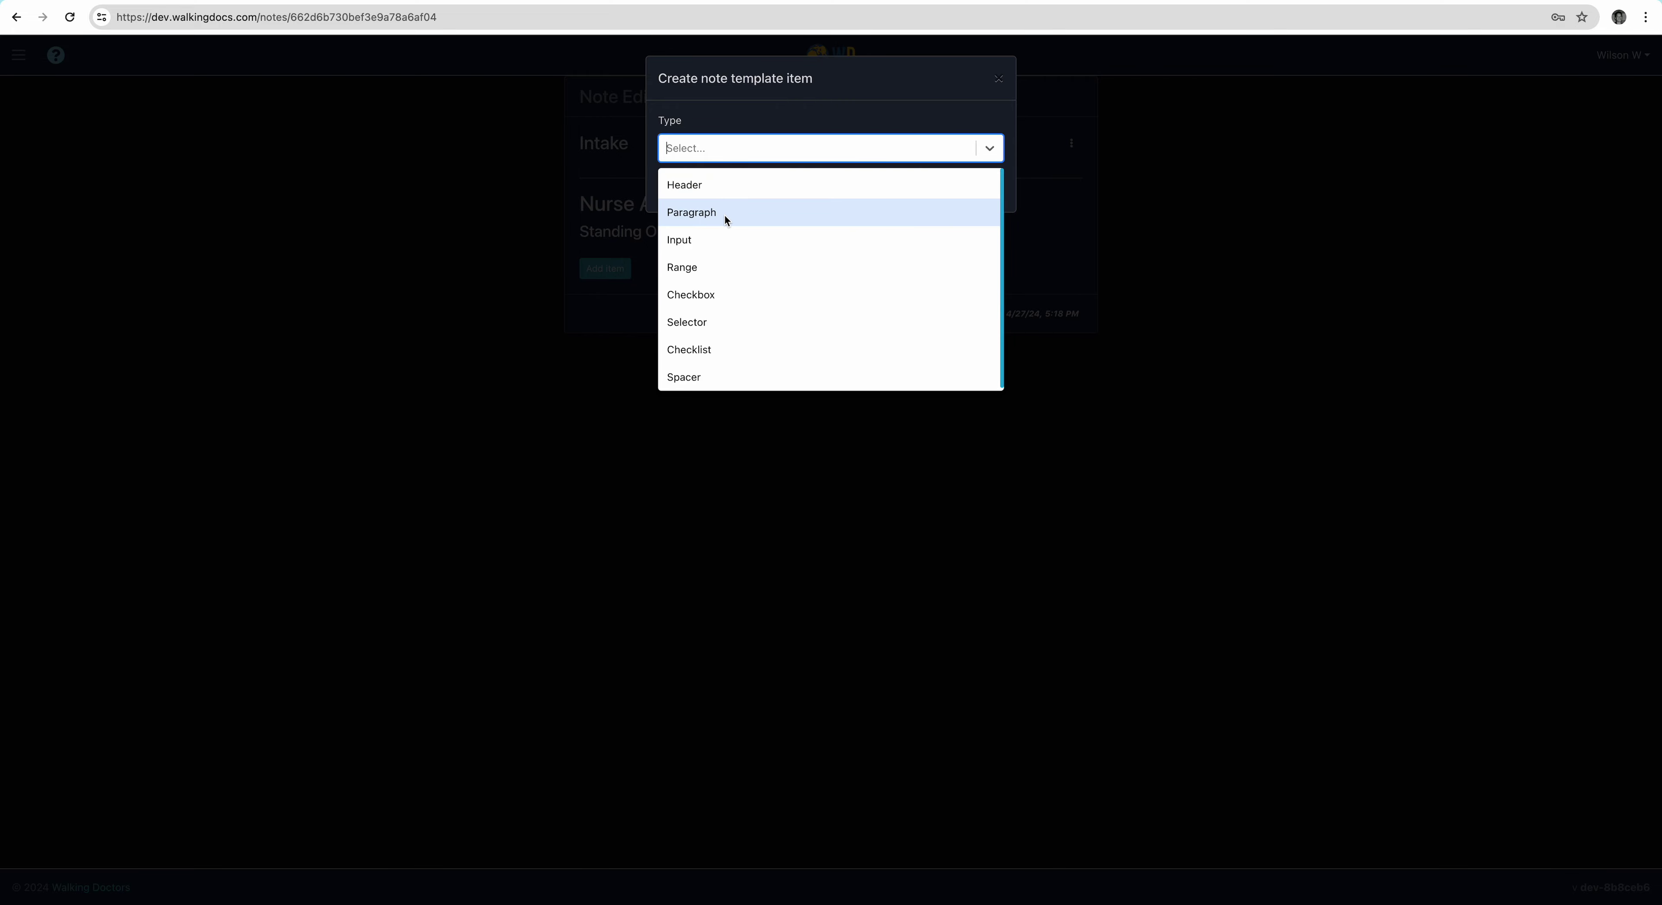
click(727, 289)
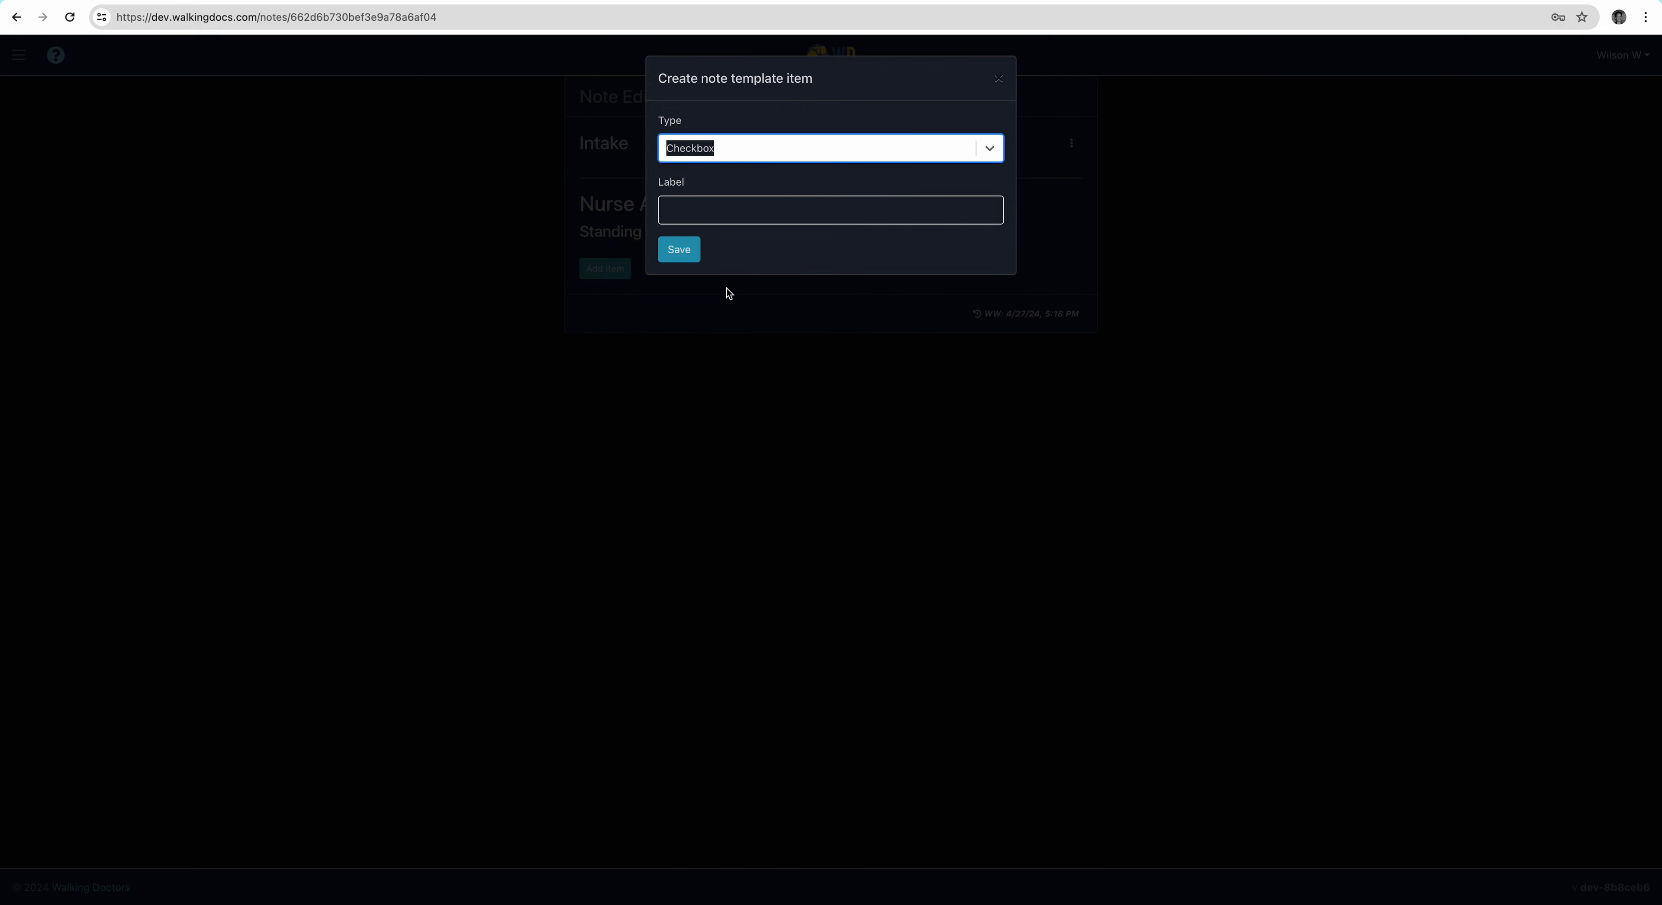
click(733, 213)
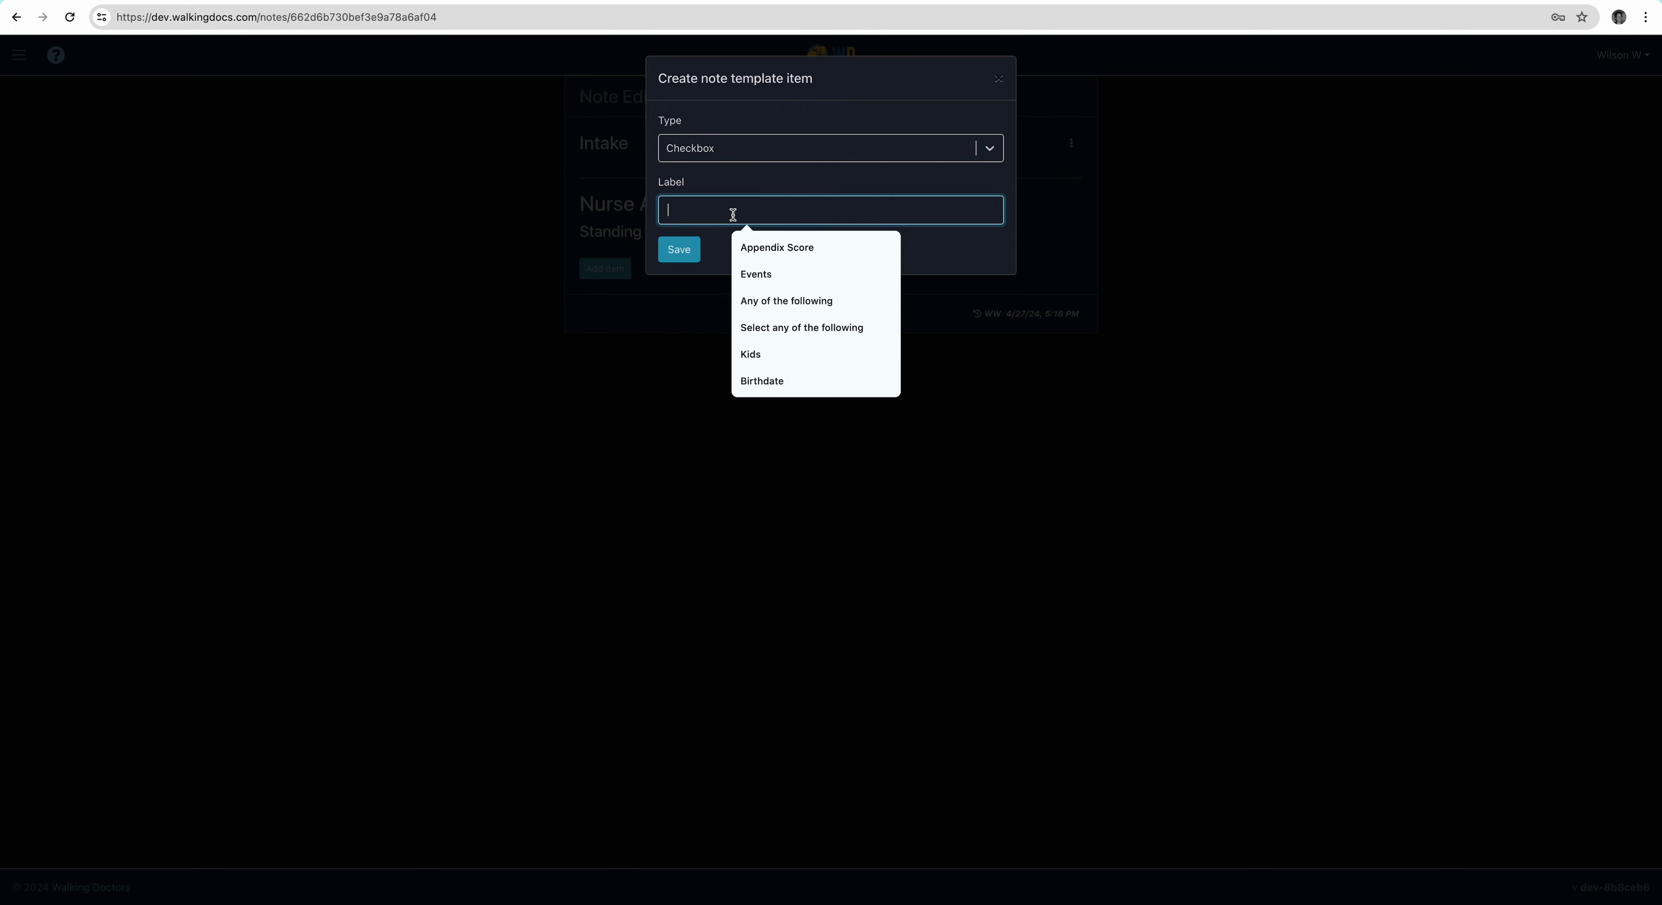
text(Oxygen)
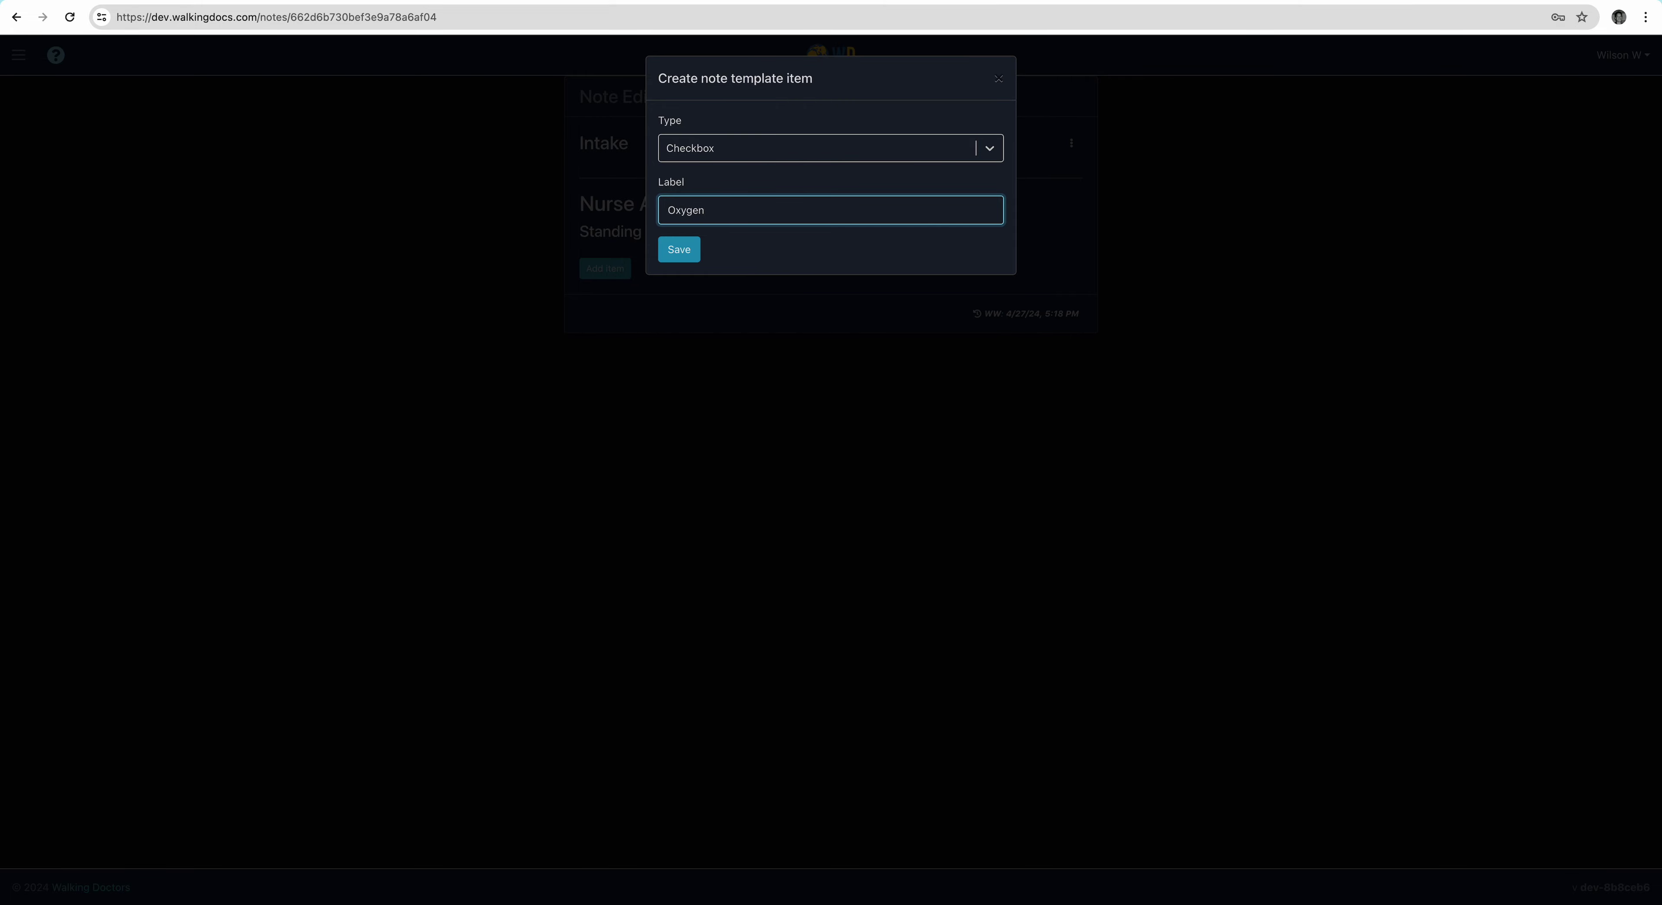
text( prn)
click(694, 252)
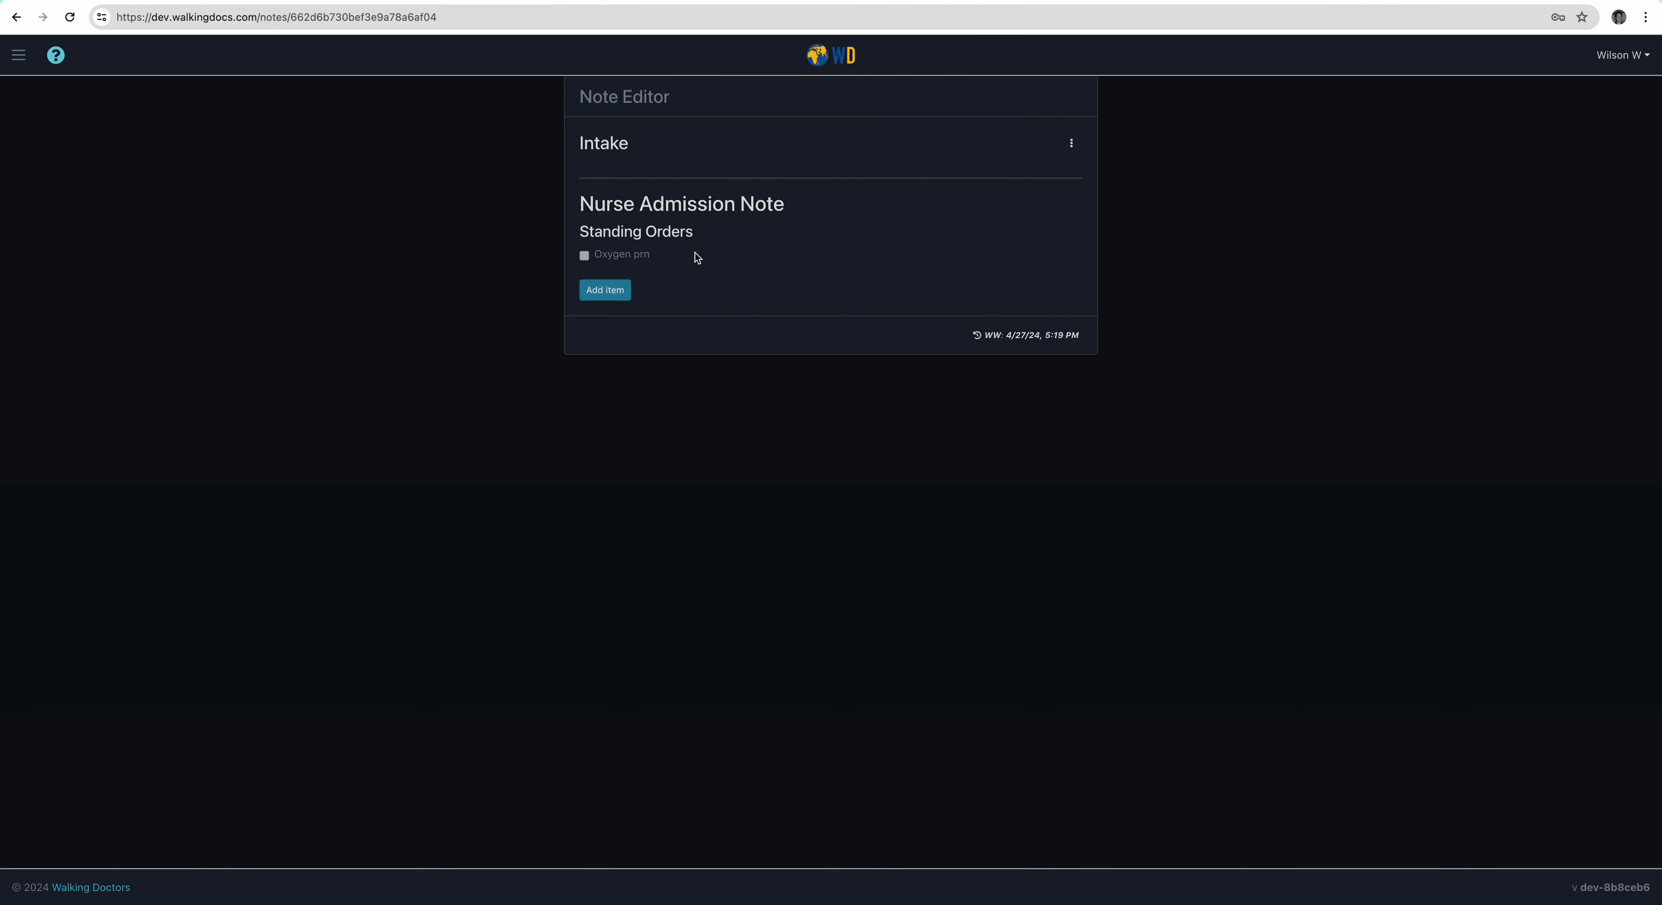
Start a new Checklist item in the Intake template with the label "Diet".
click(630, 298)
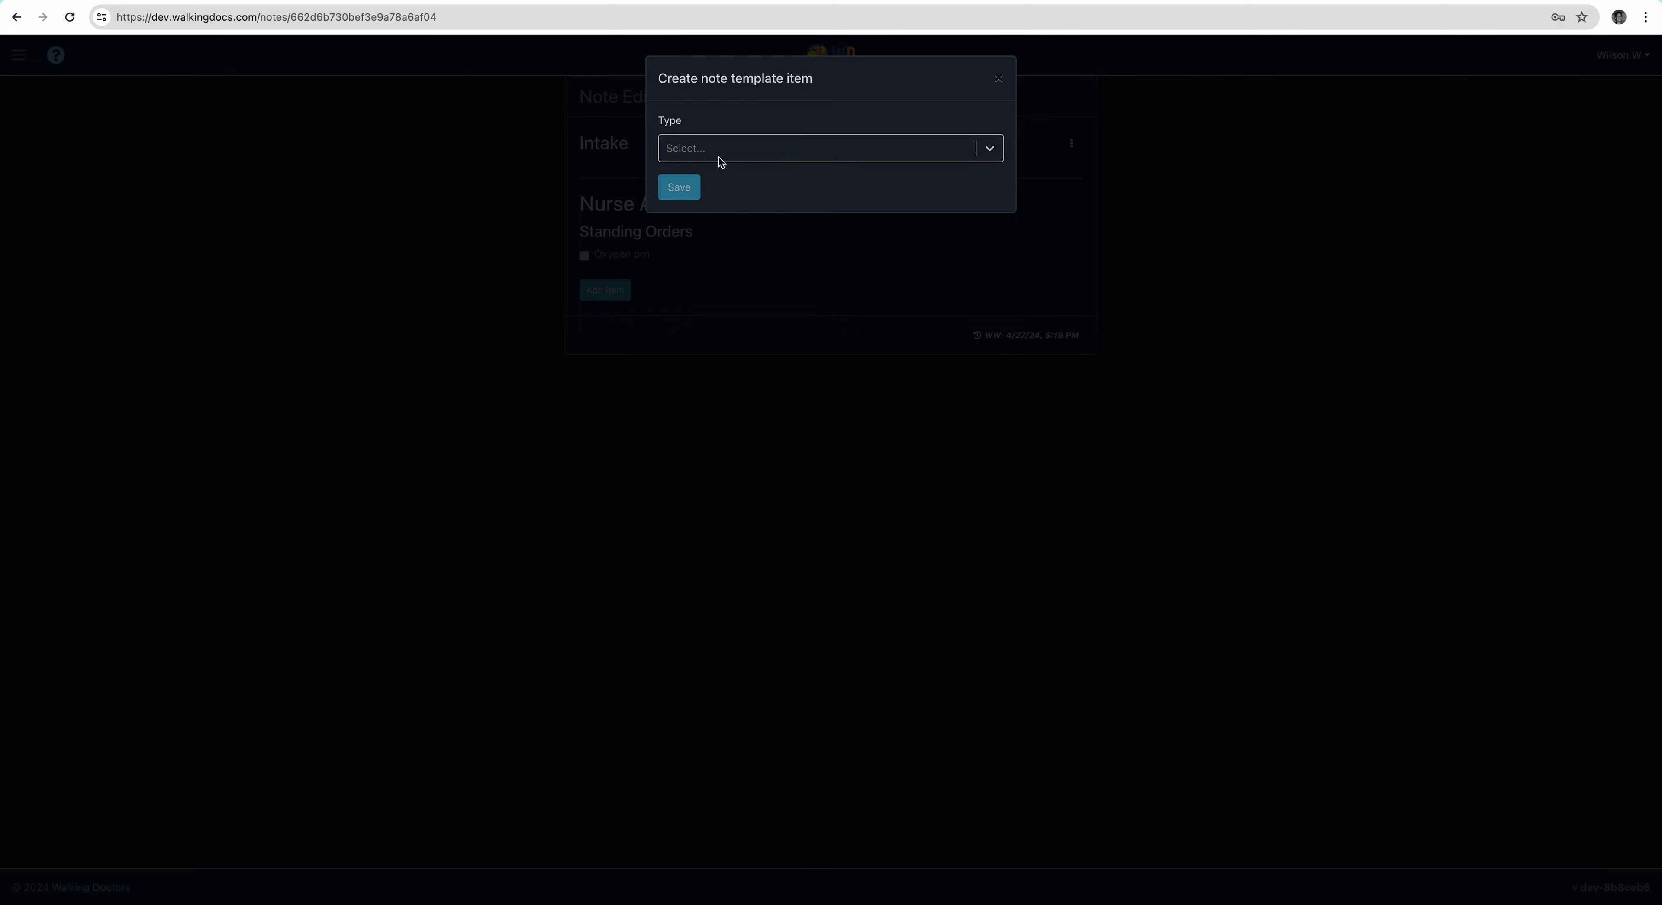
click(720, 158)
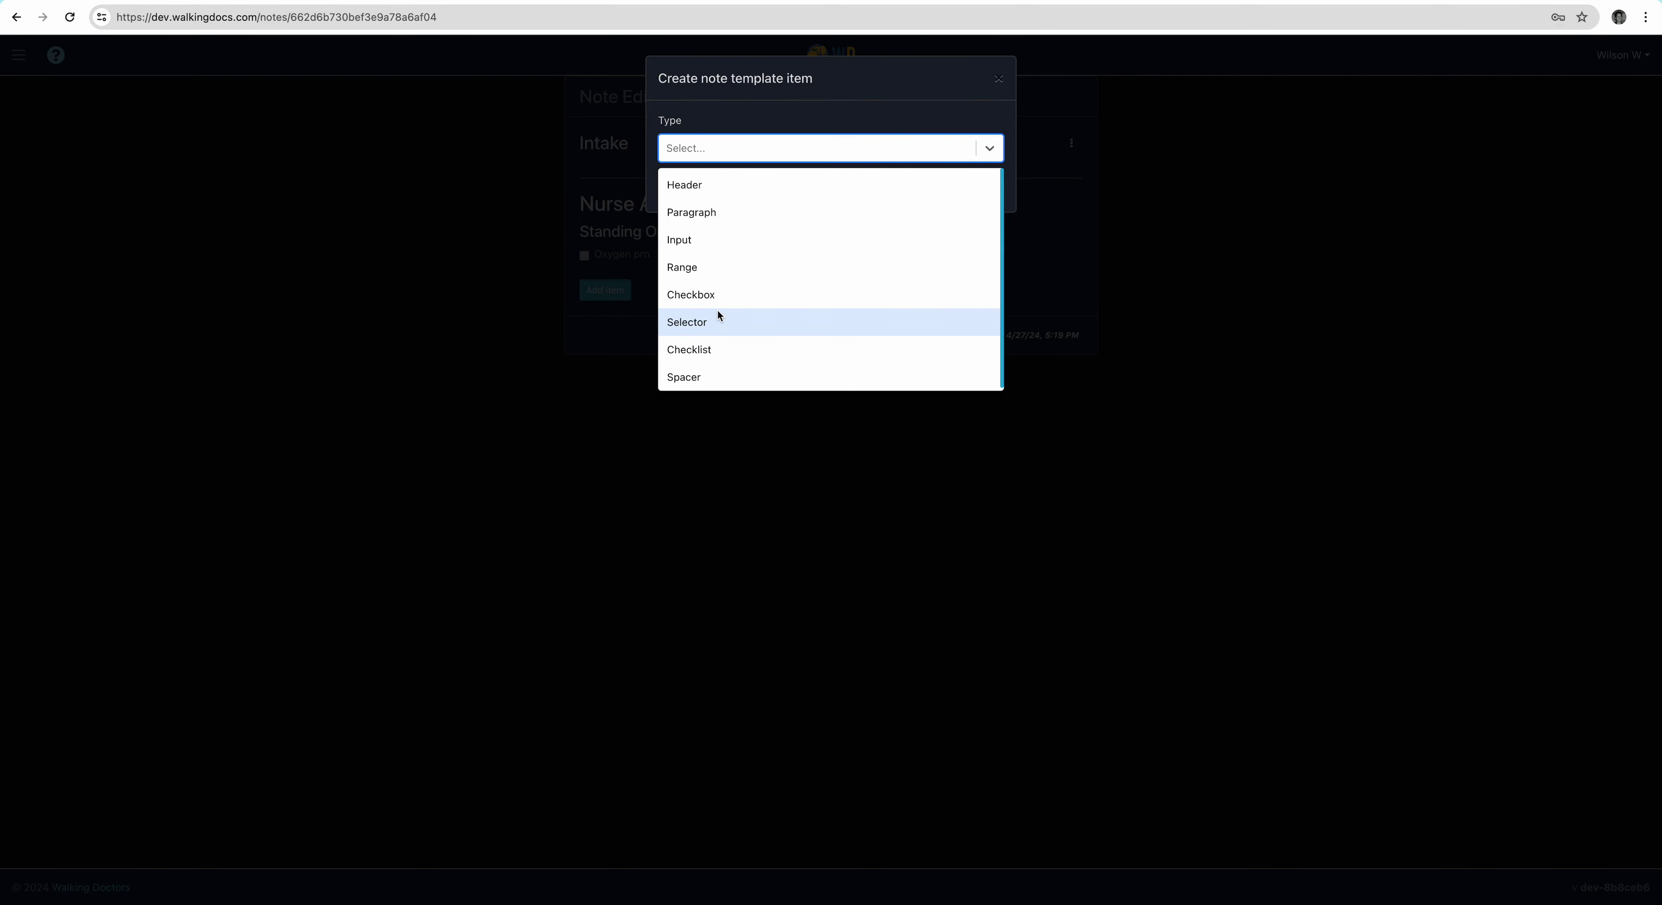
click(714, 349)
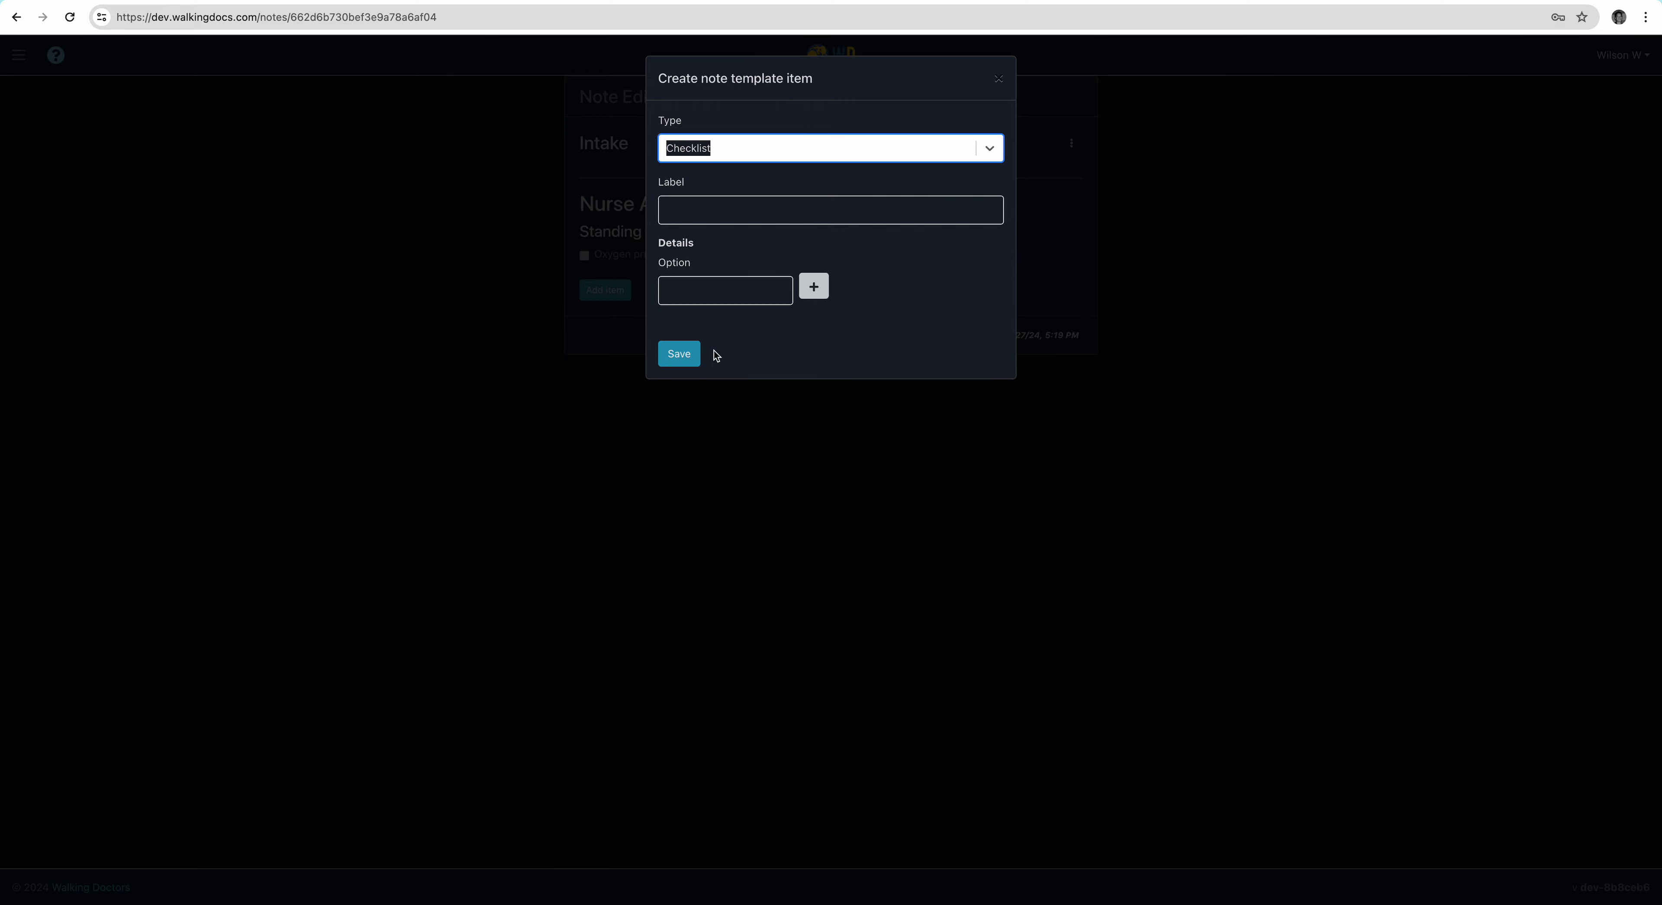
click(726, 213)
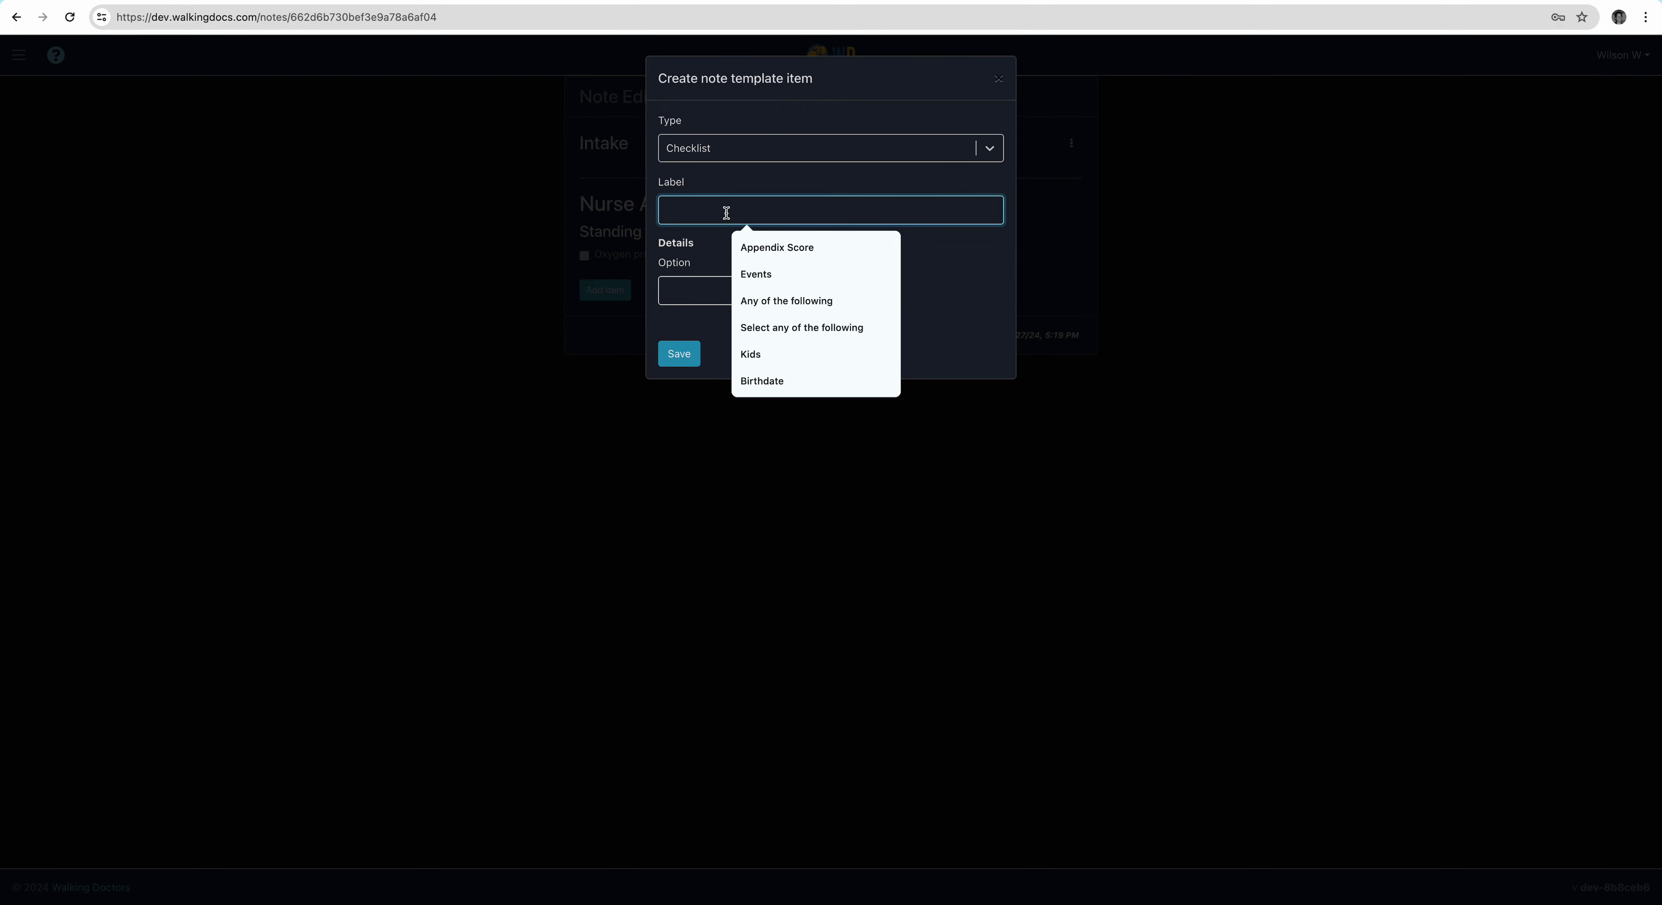
text(Diet)
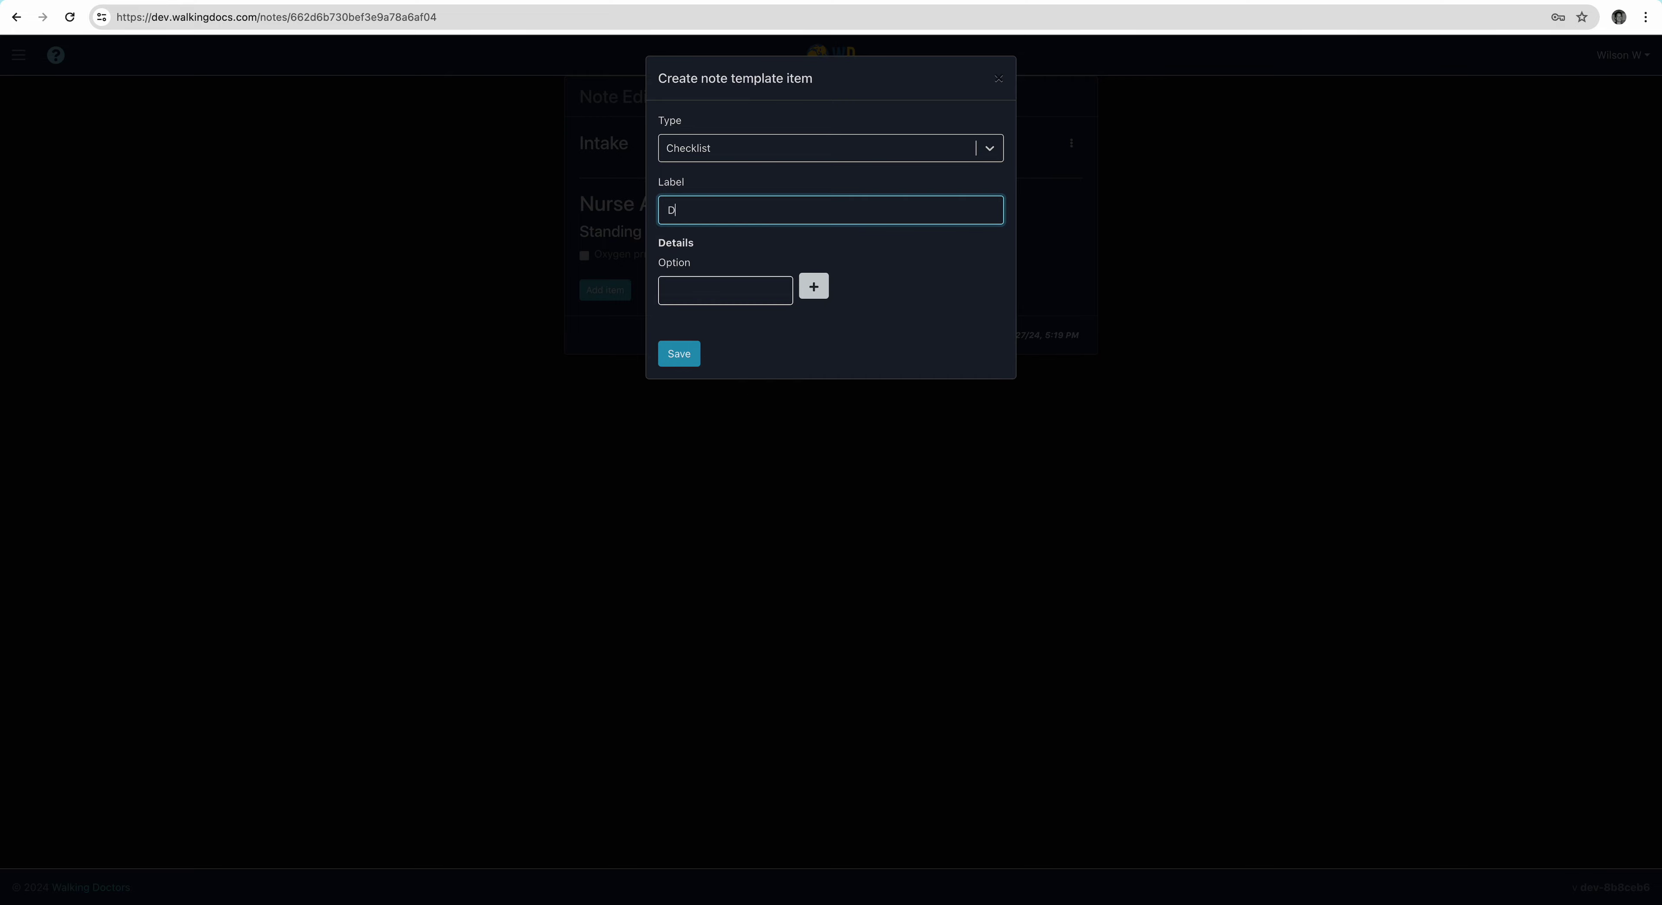
Add the options "Regular" and "Puree" to the Diet checklist.
click(698, 295)
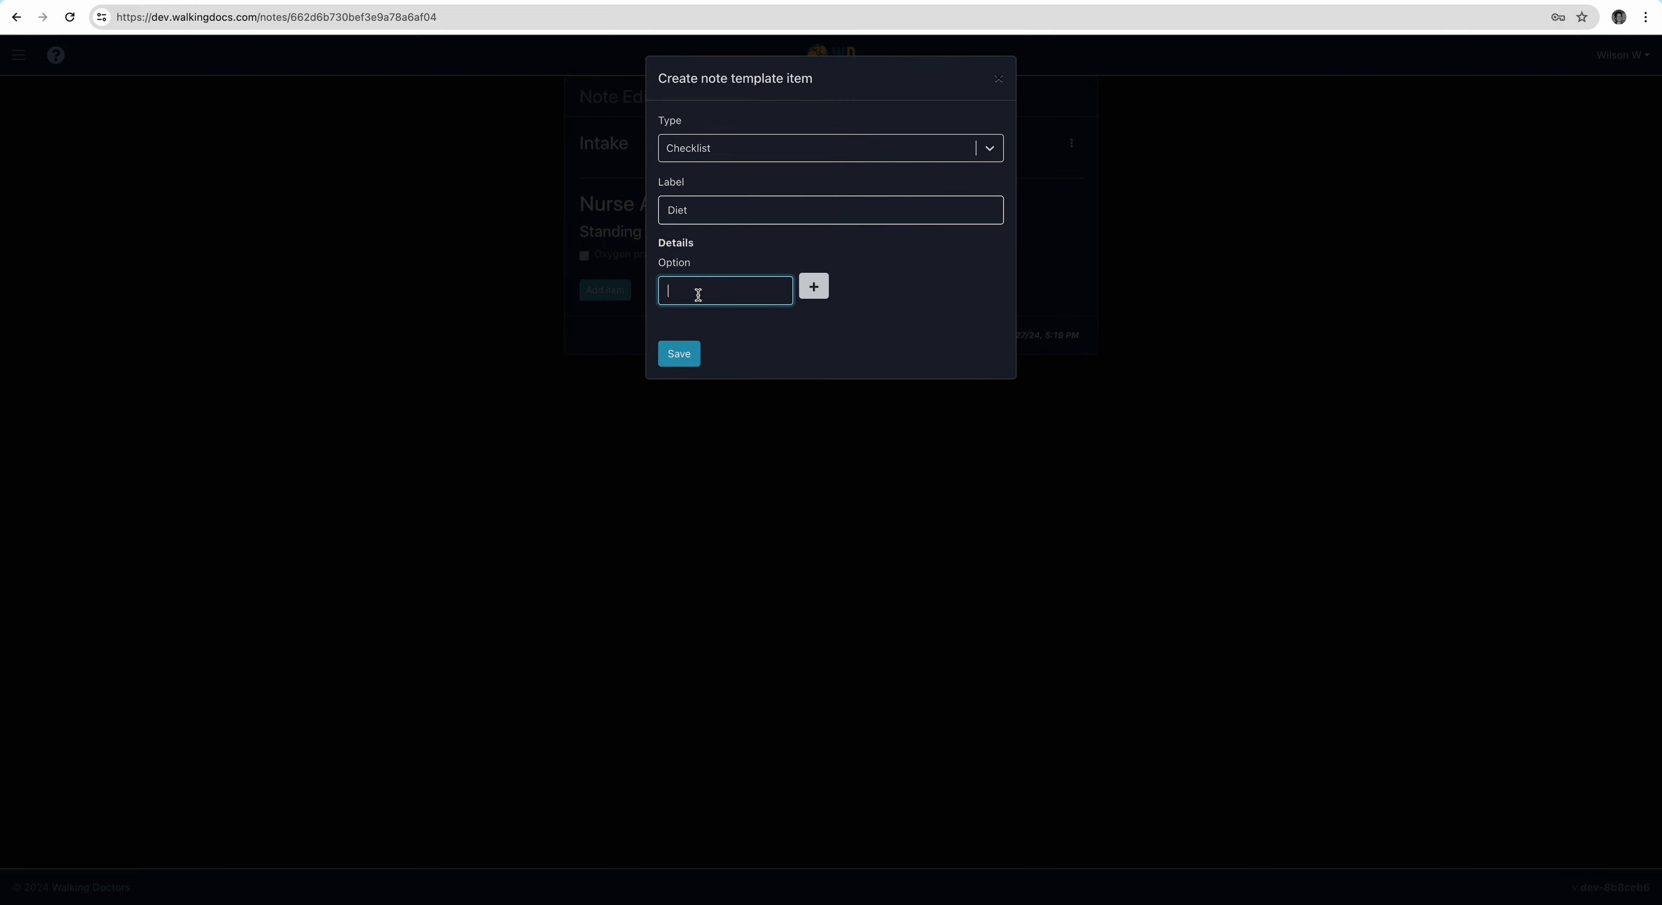
text(Reug)
key(BackSpace)
text(gular)
click(812, 289)
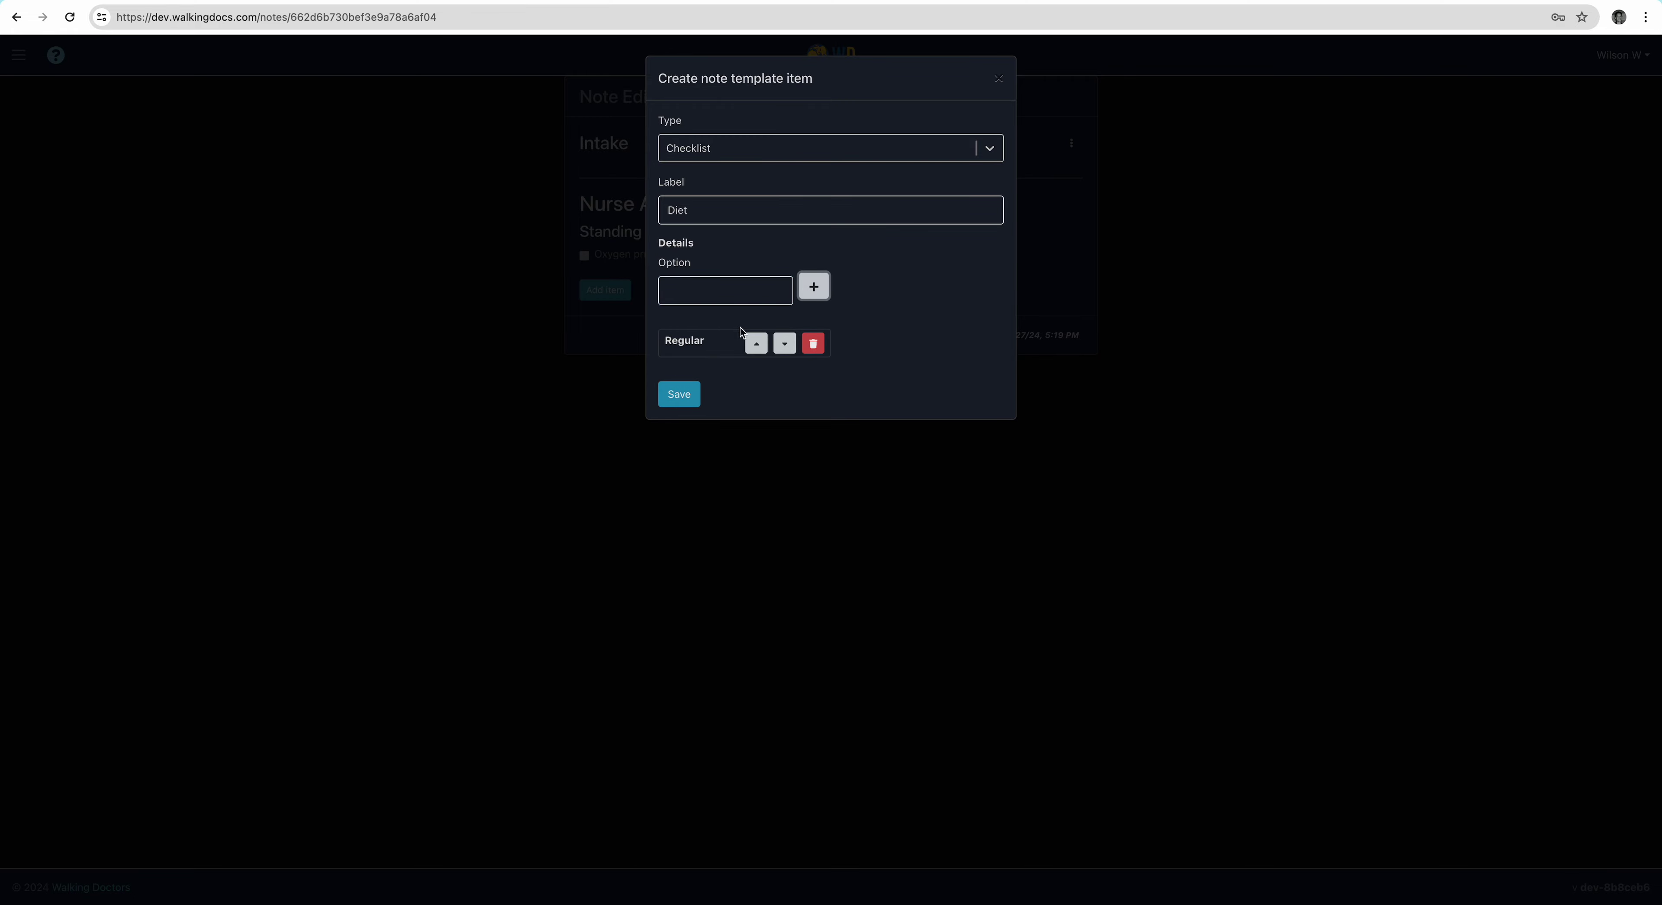
click(722, 290)
text(Puree)
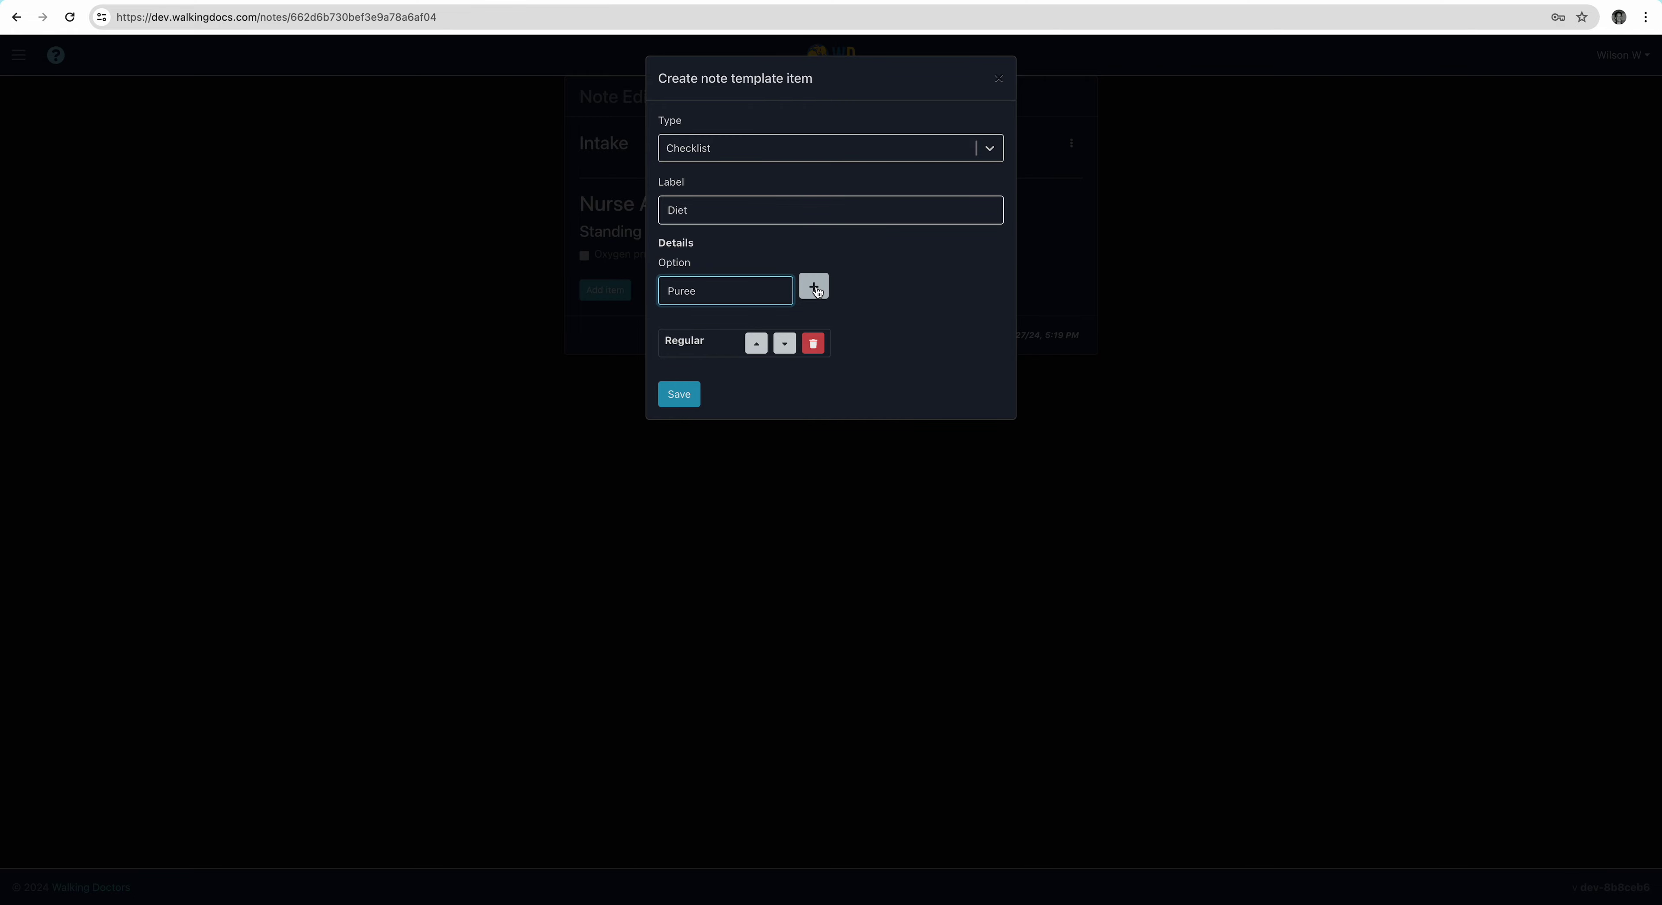
click(817, 291)
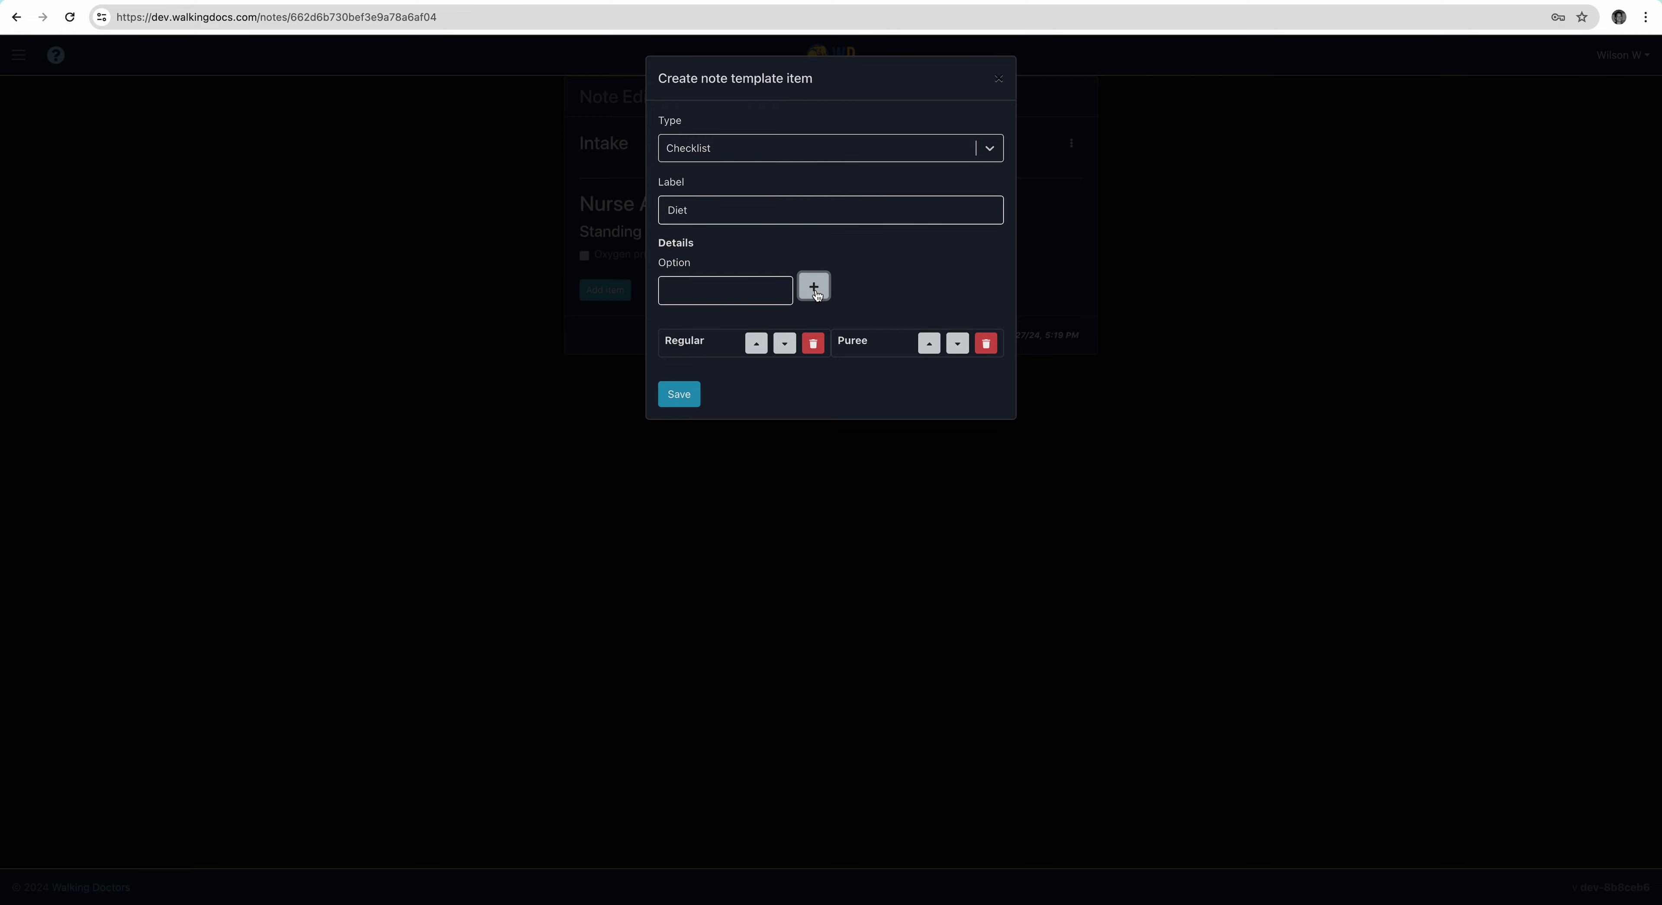
Add the option "Chopped" to the Diet checklist.
click(741, 291)
text(Copped)
key(BackSpace)
key(BackSpace)
key(BackSpace)
key(BackSpace)
key(BackSpace)
text(hopped)
click(814, 286)
Add the option "Vegetarian" to the Diet checklist.
click(740, 295)
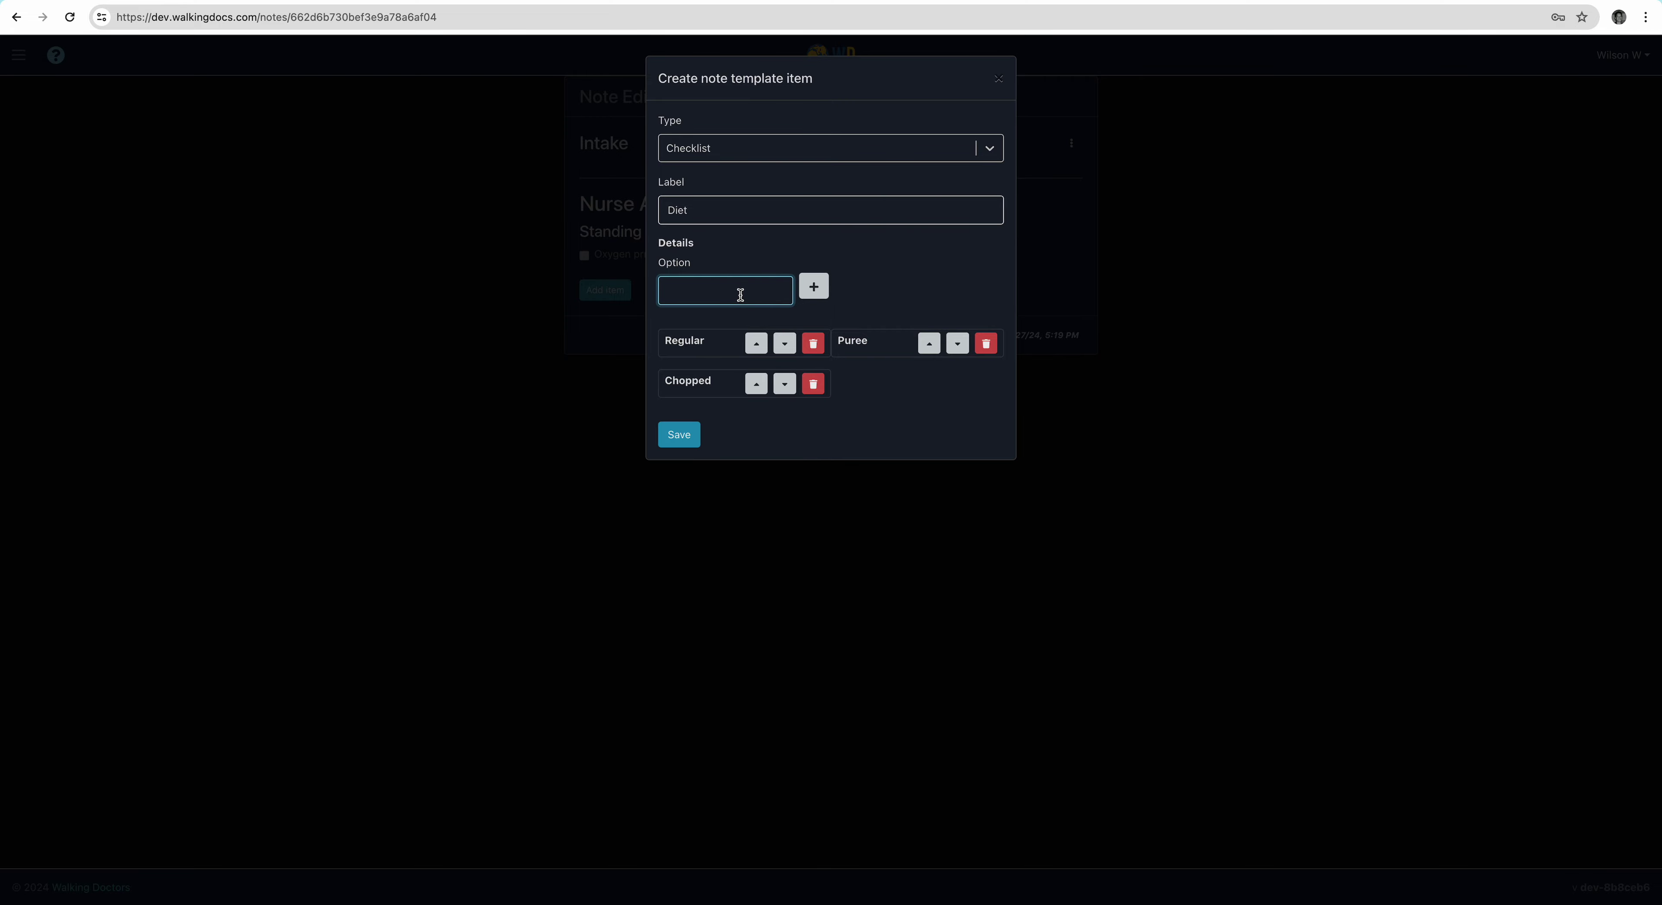
text(Veg)
text(etai)
text(rian)
click(814, 288)
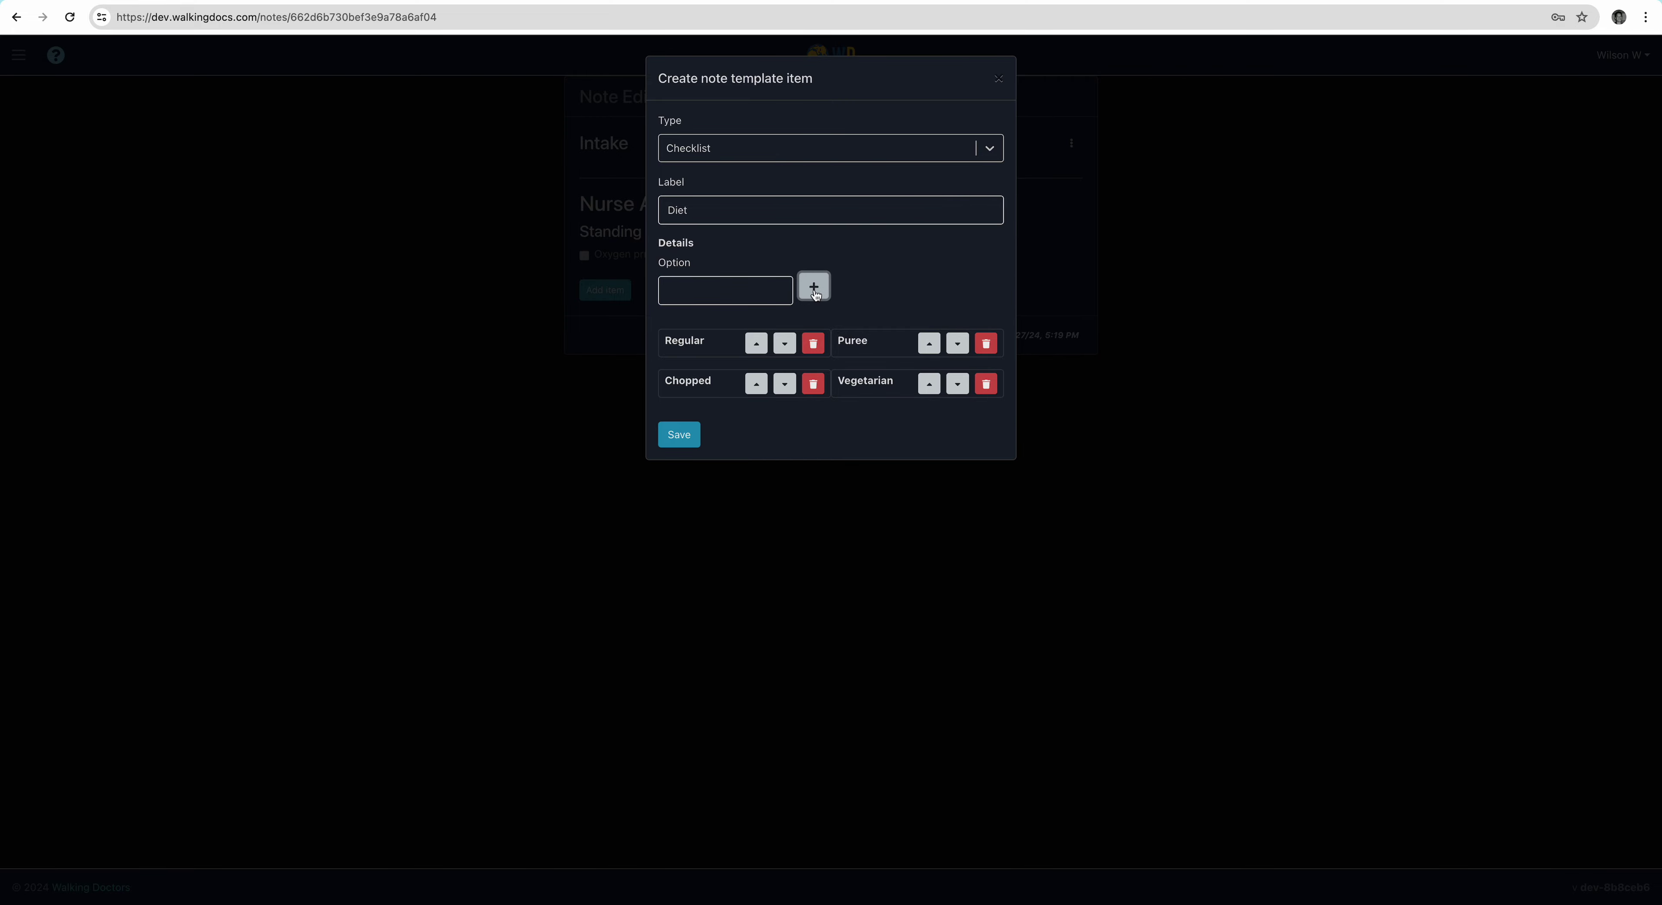
Add the options "Vegan" and "Kosher" to the Diet checklist.
click(754, 292)
text(Vegan)
click(813, 293)
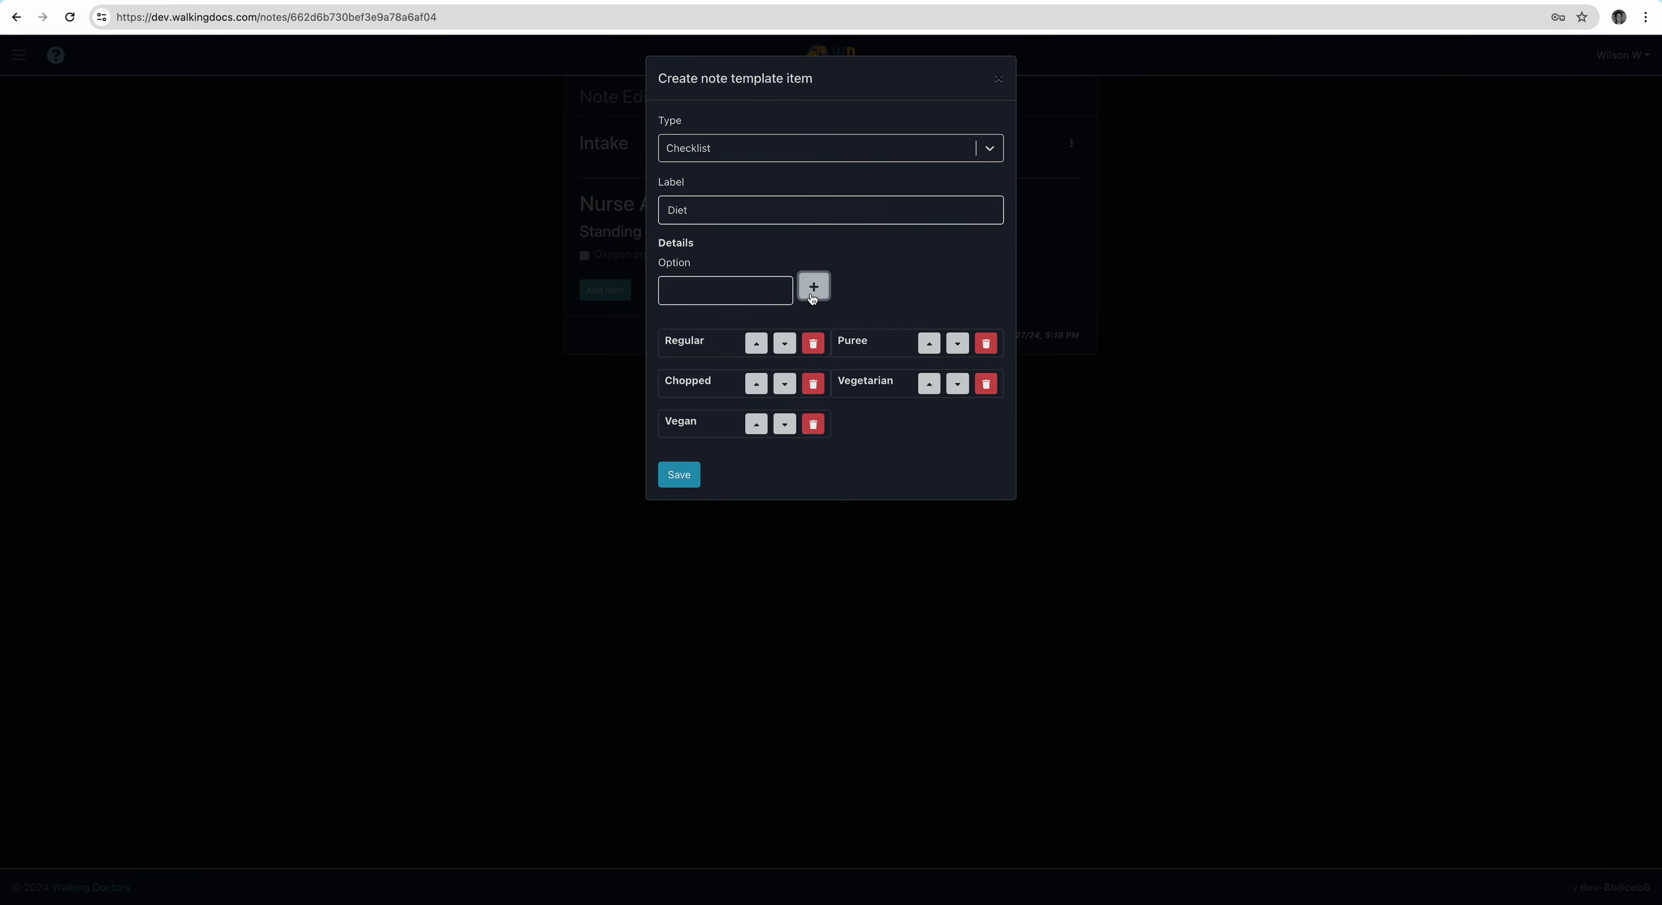
click(739, 291)
text(Kosher)
click(814, 288)
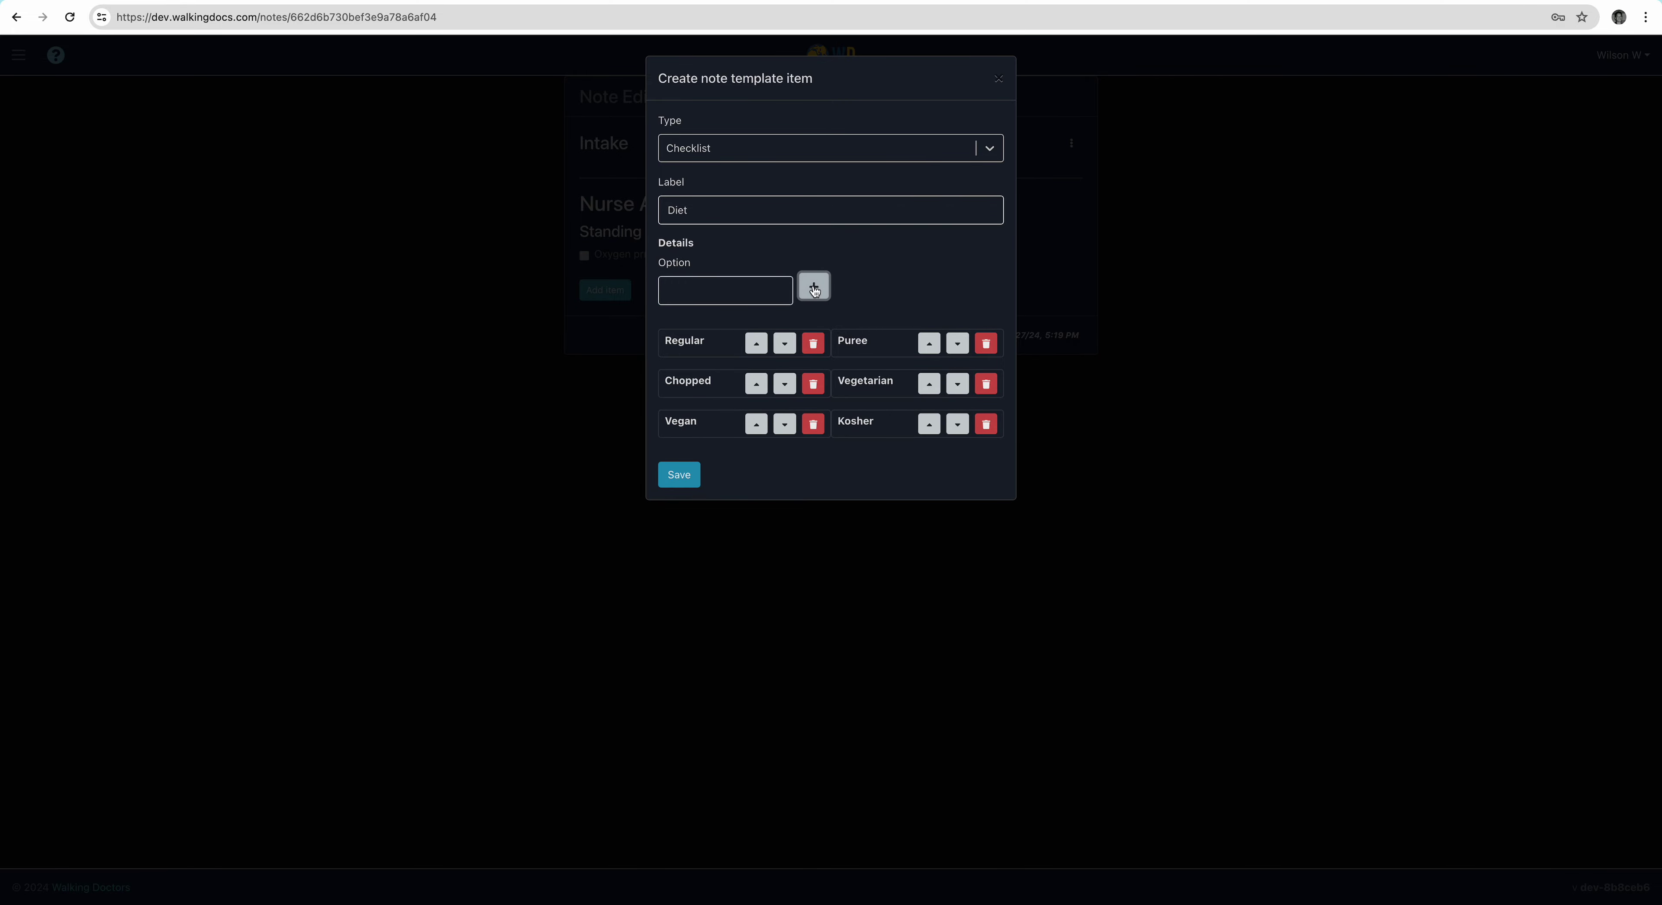
Enter "Halal" as the next diet option and save the Diet checklist item.
click(736, 284)
text(Halal)
click(679, 474)
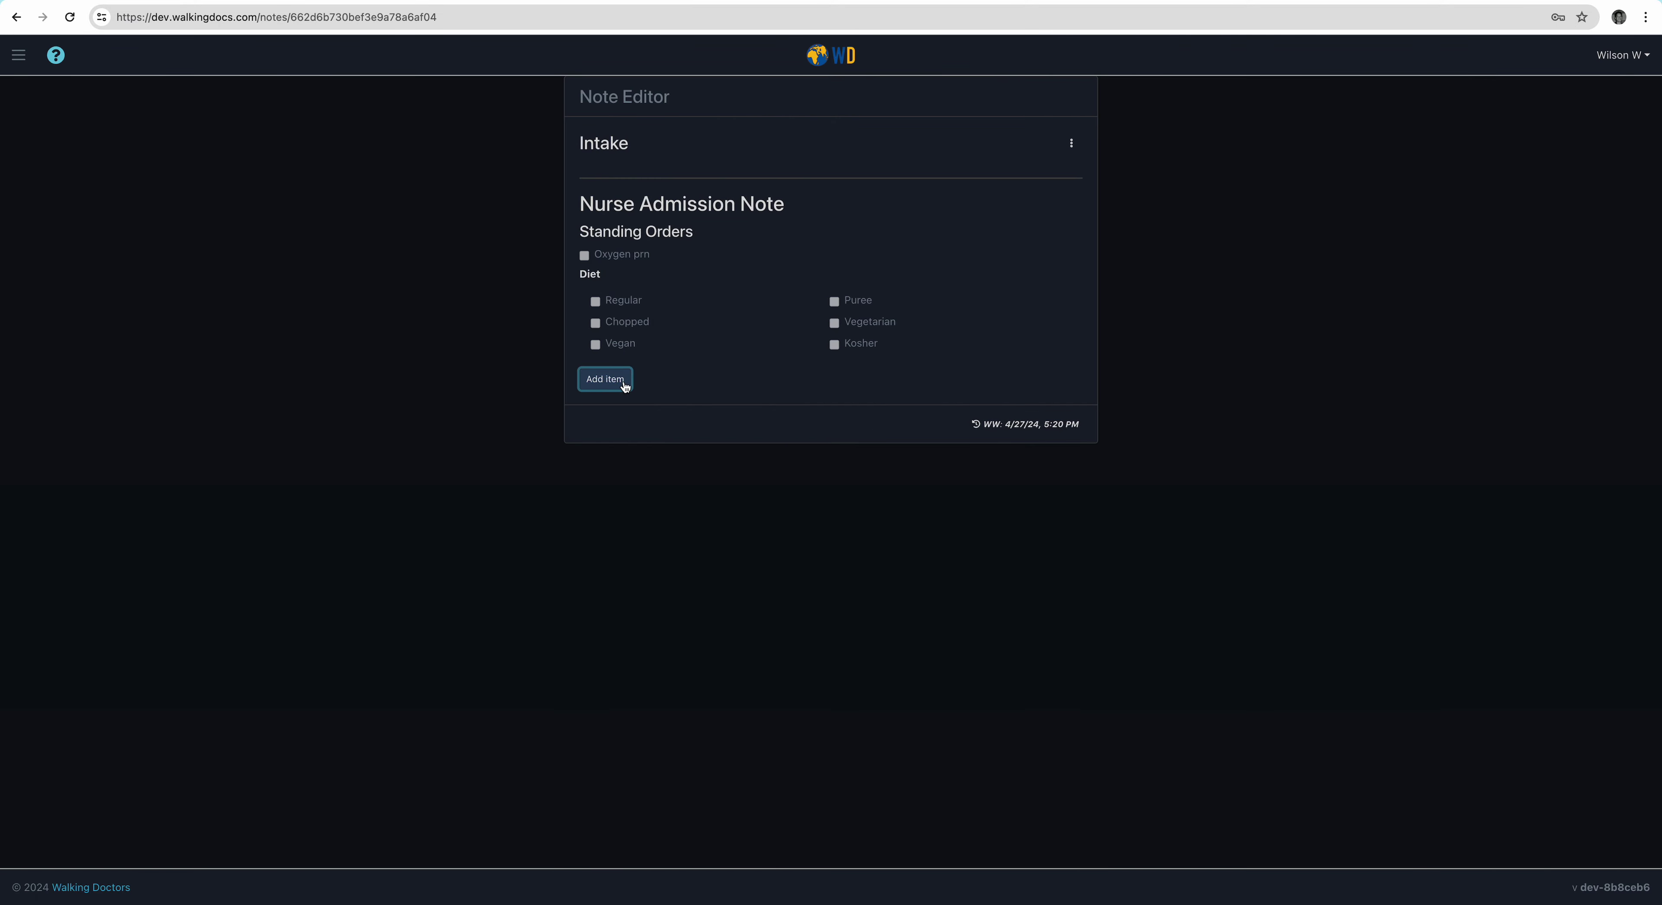
Create a Spacer item with level "small" in the Intake template and move it up above the Diet checklist.
click(604, 379)
click(724, 147)
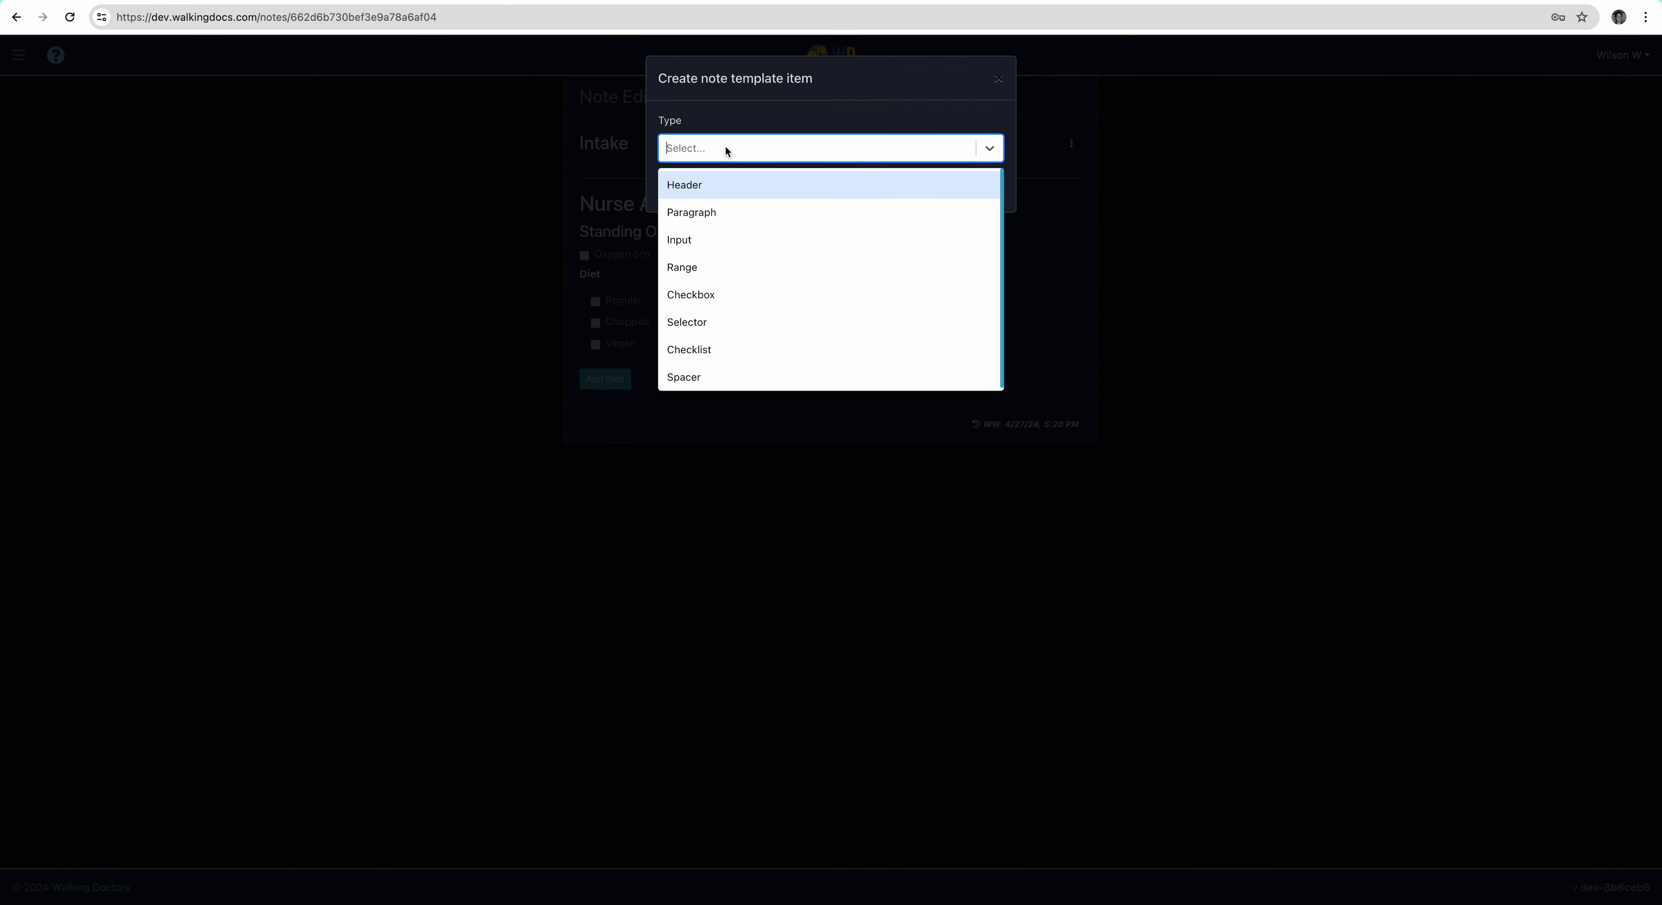
click(726, 381)
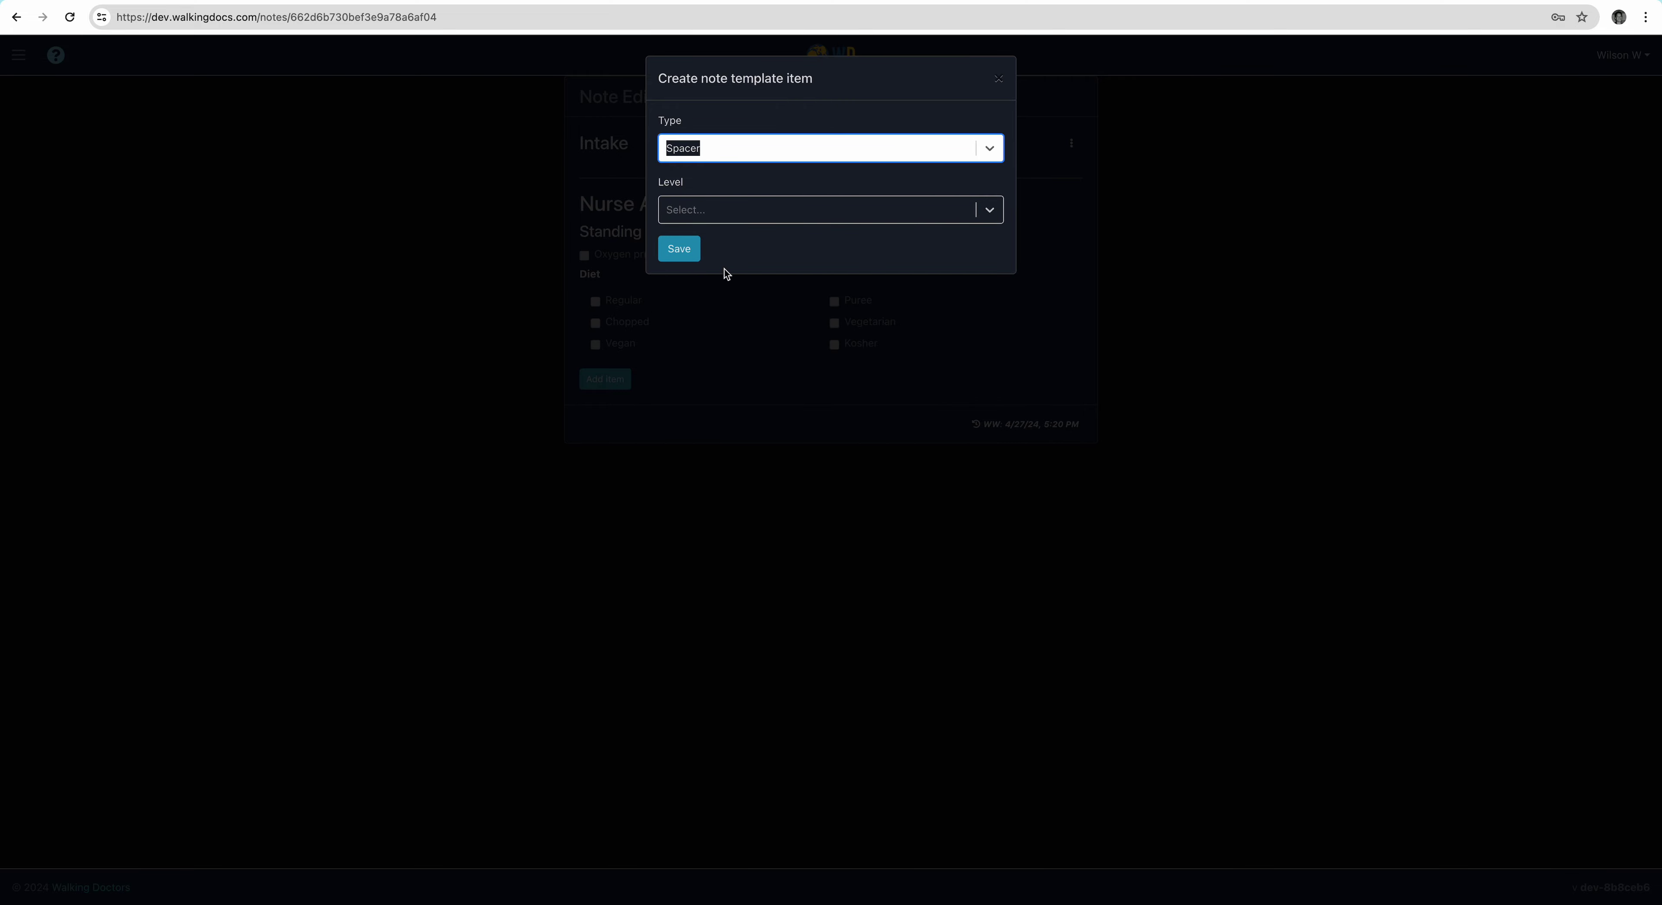
click(711, 217)
click(712, 216)
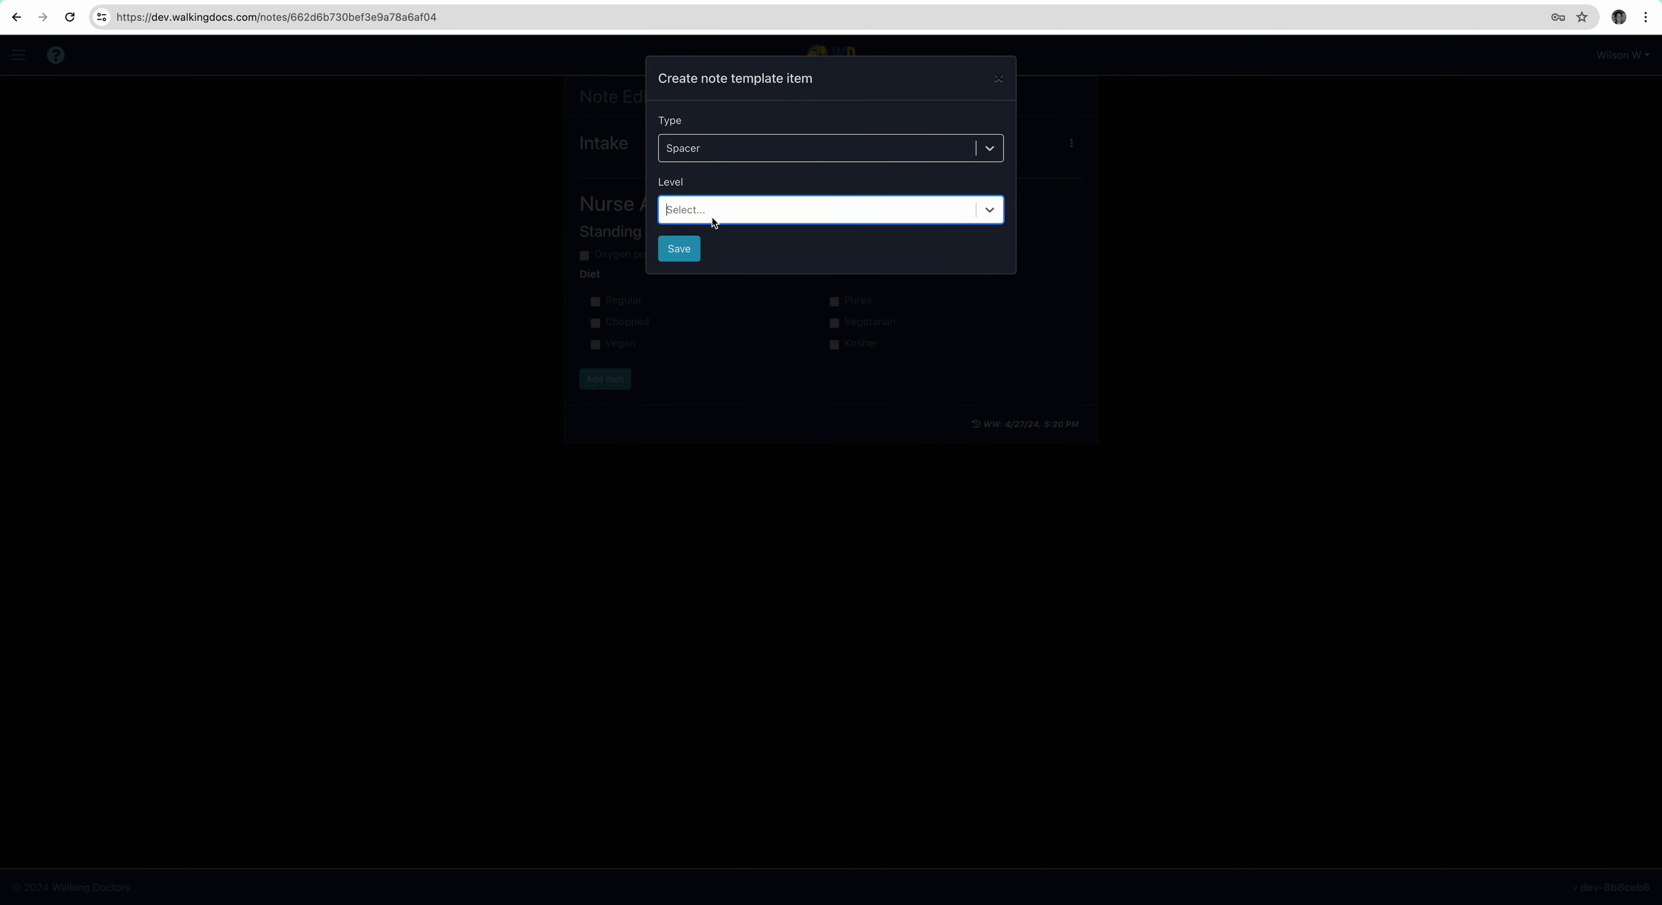
click(680, 264)
click(714, 216)
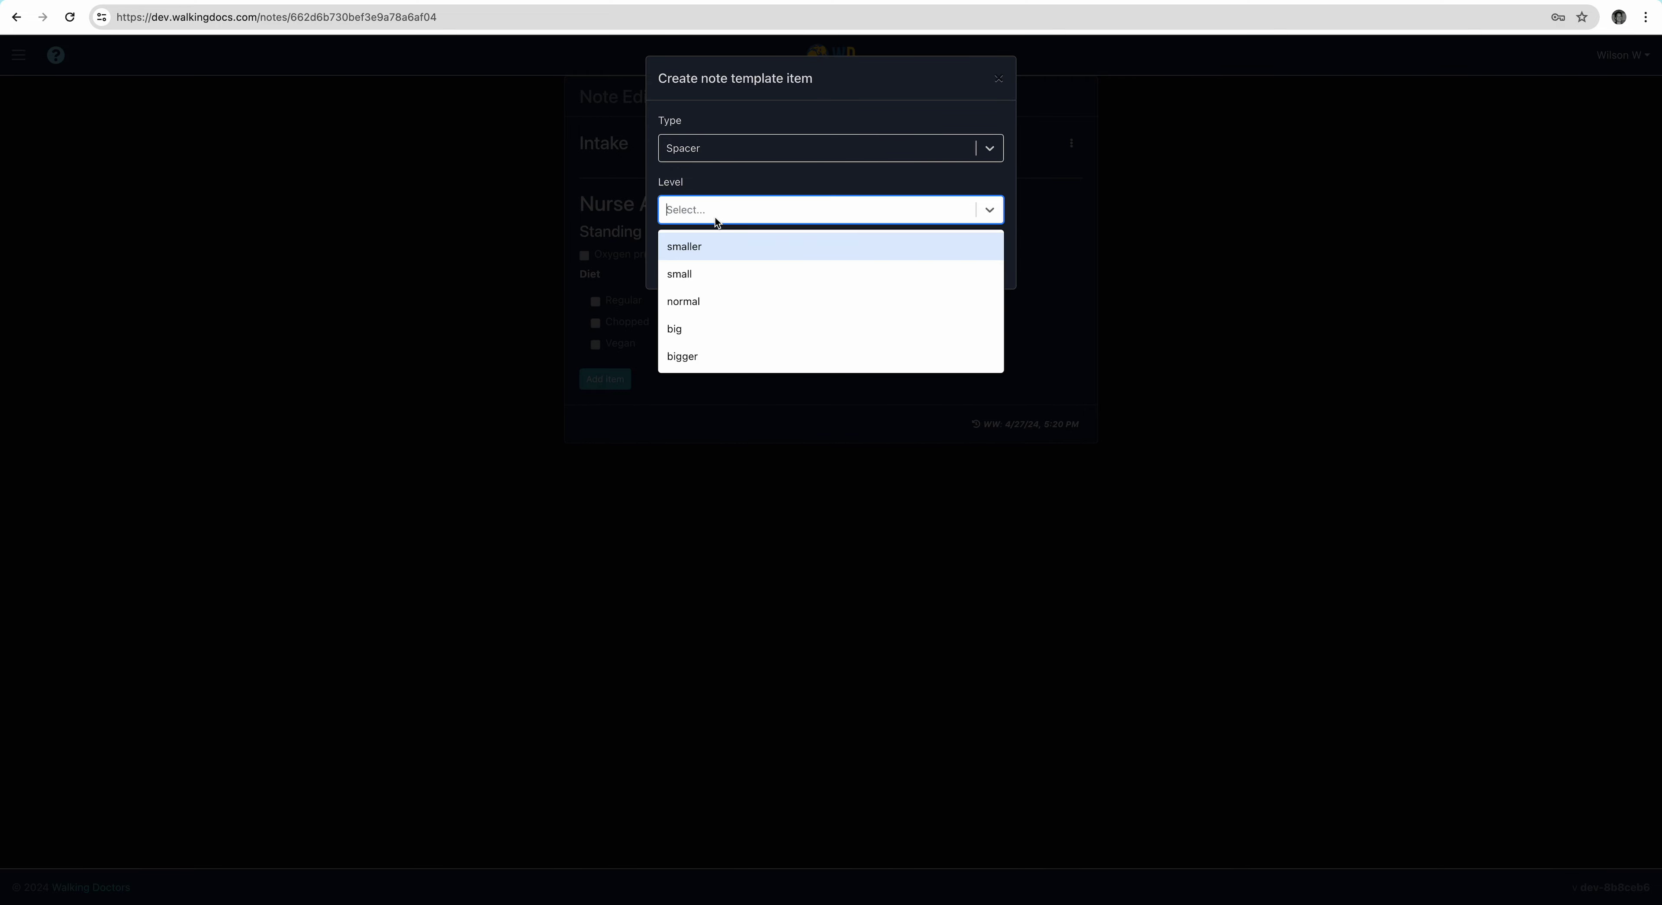
click(704, 272)
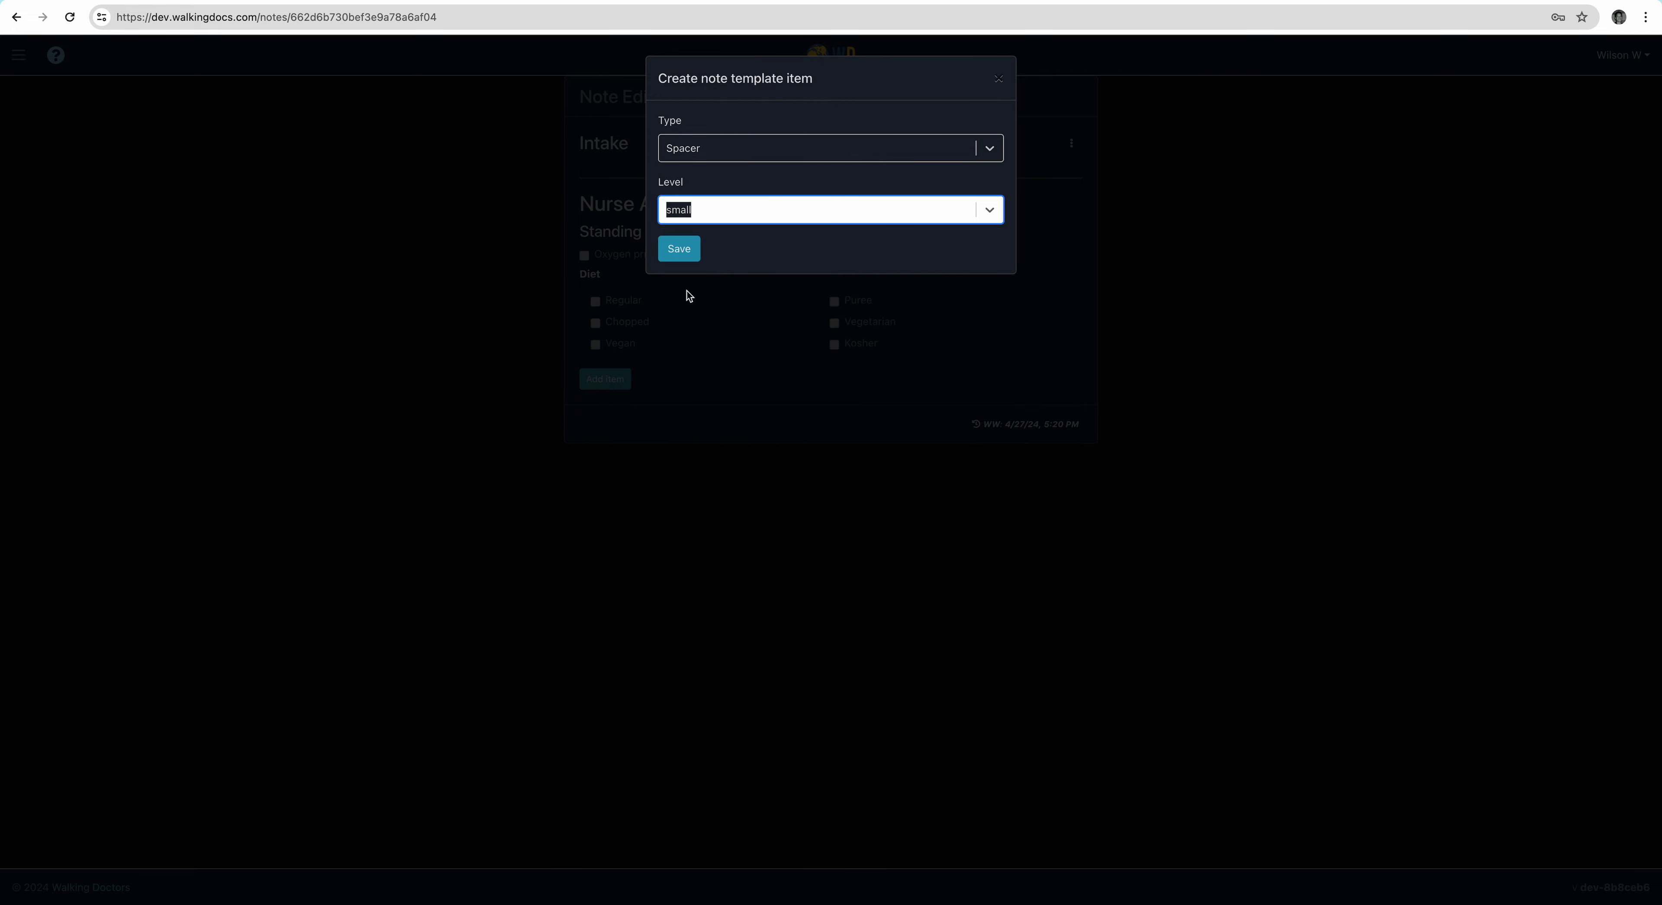
click(682, 250)
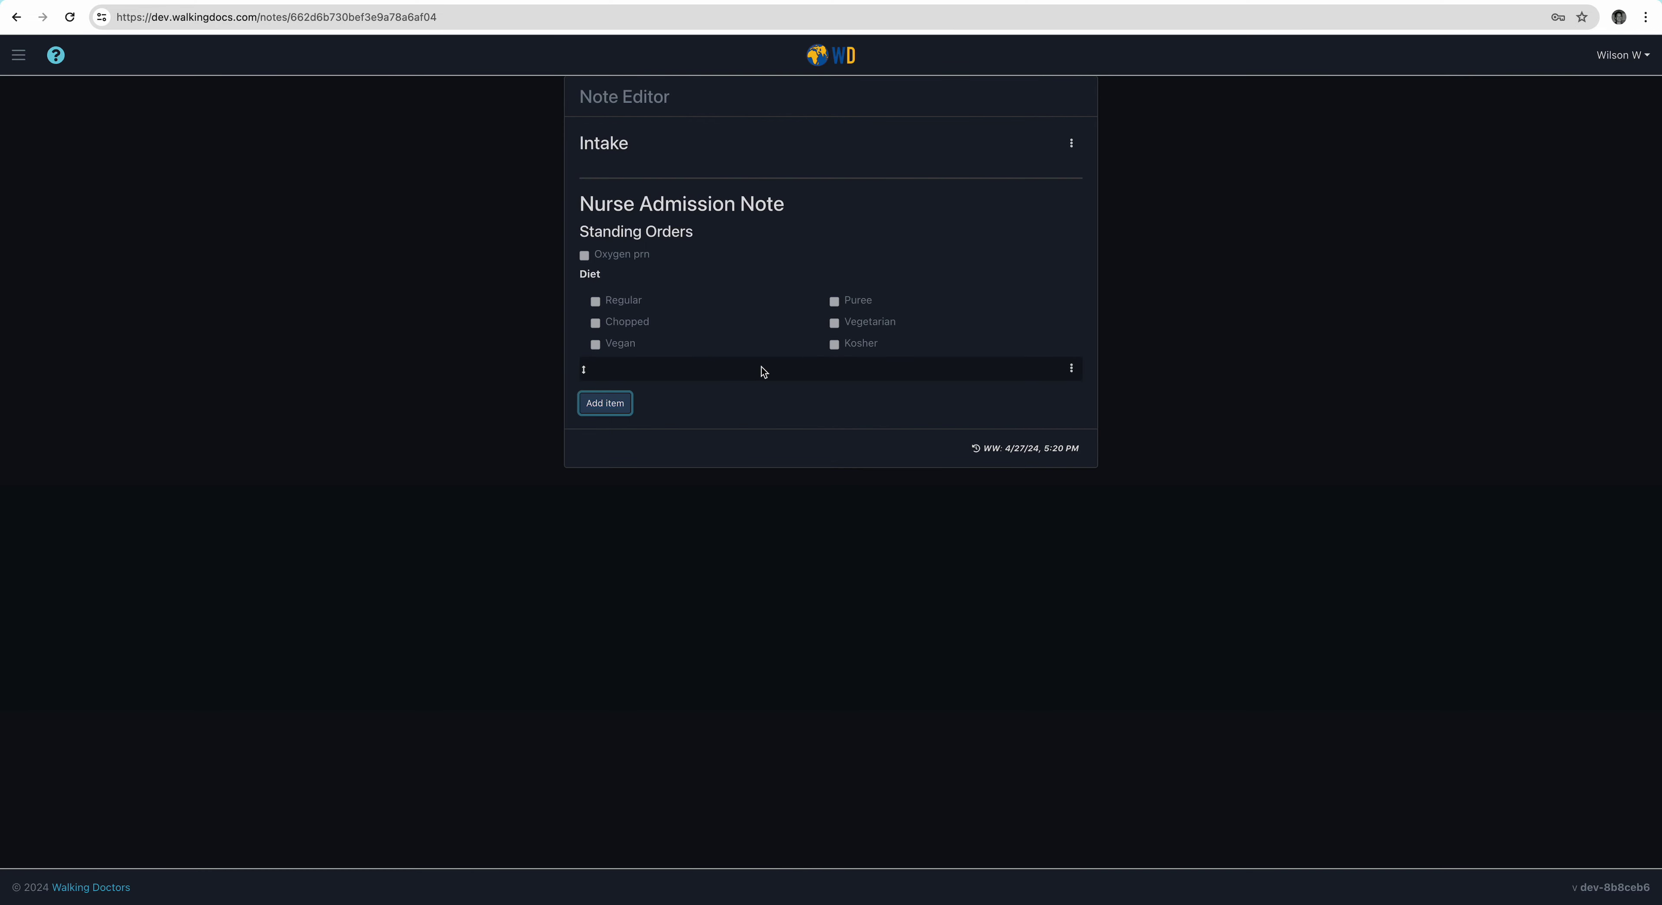
click(1073, 373)
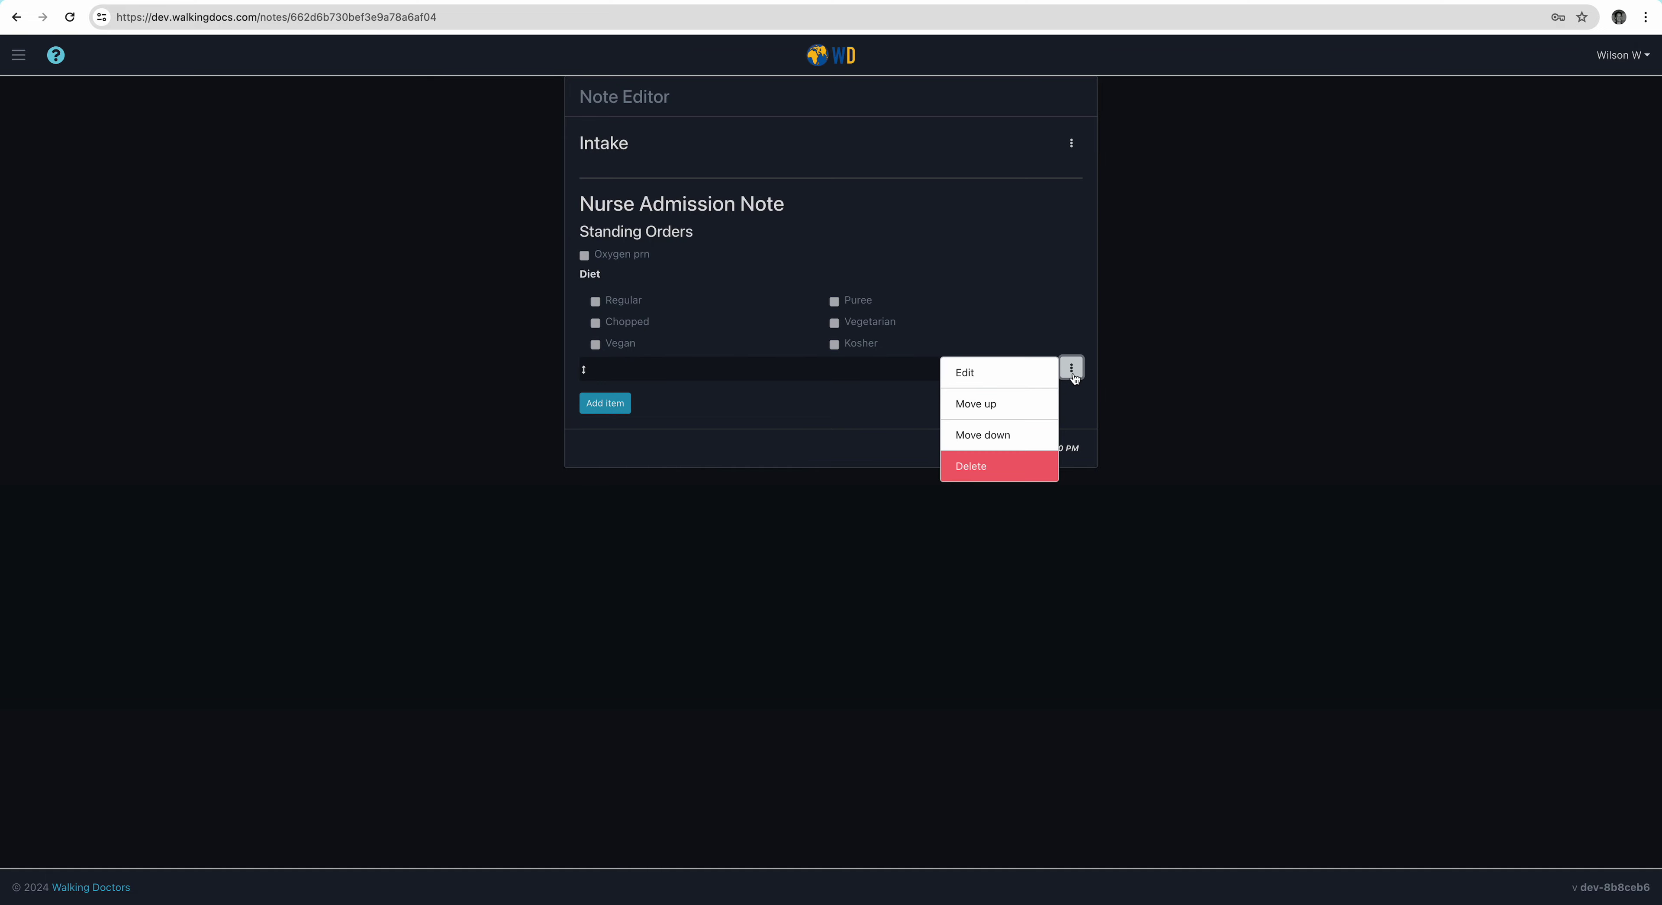
click(1022, 408)
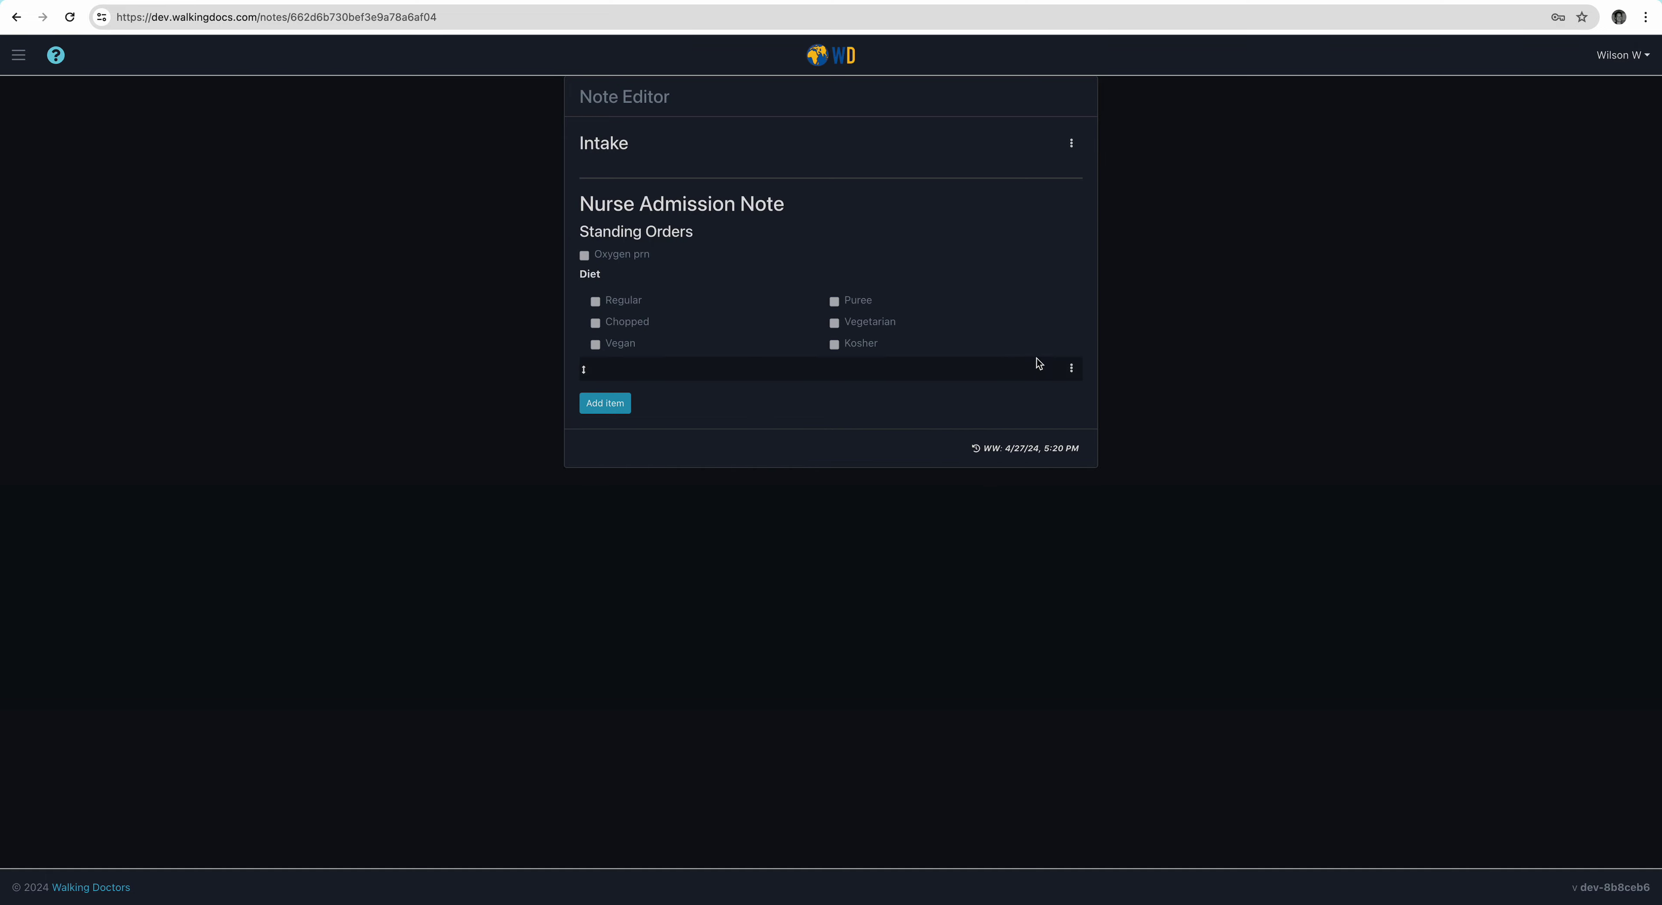
Change the level of the spacer above the Diet checklist to "smaller" and save it.
mouse_move(779, 278)
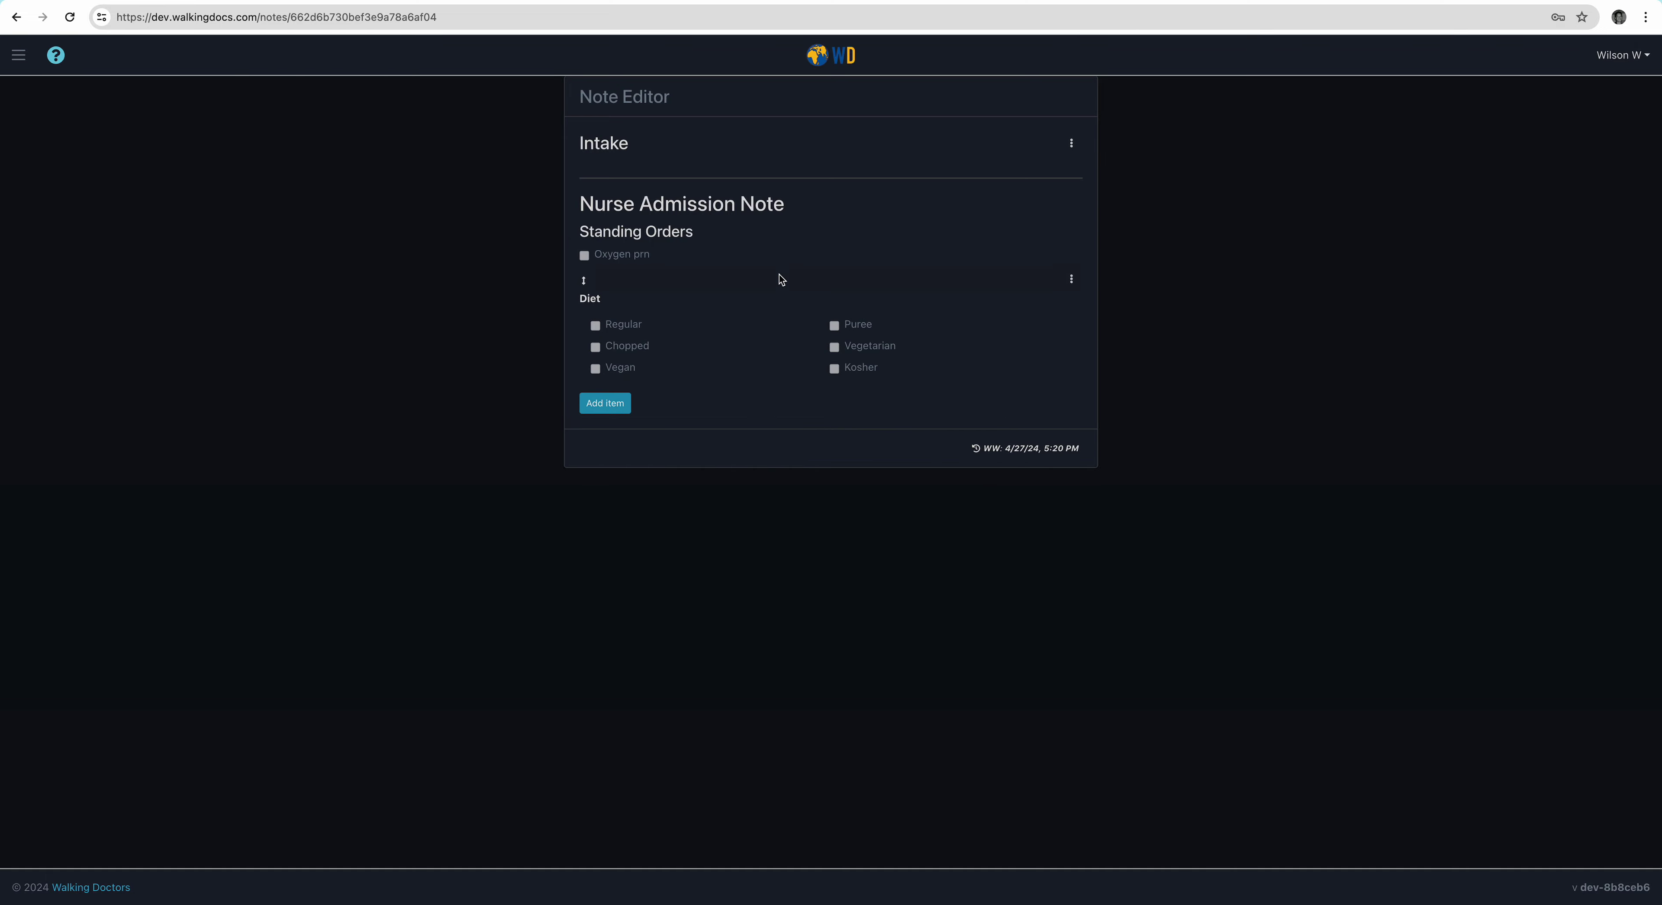
click(1072, 279)
click(998, 294)
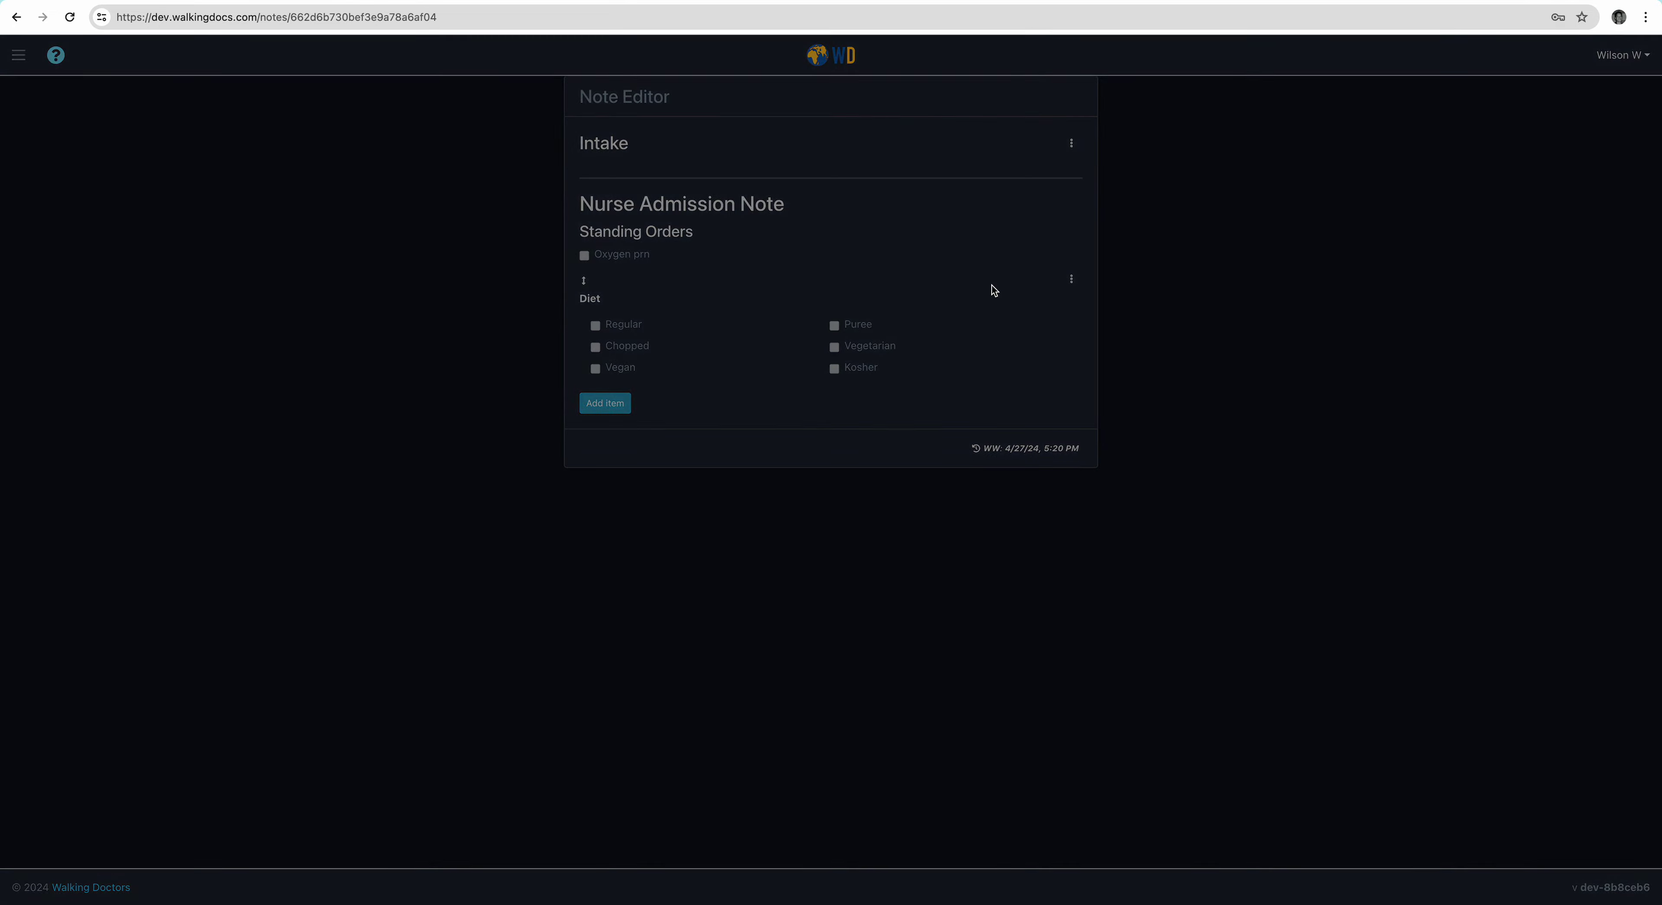
click(710, 220)
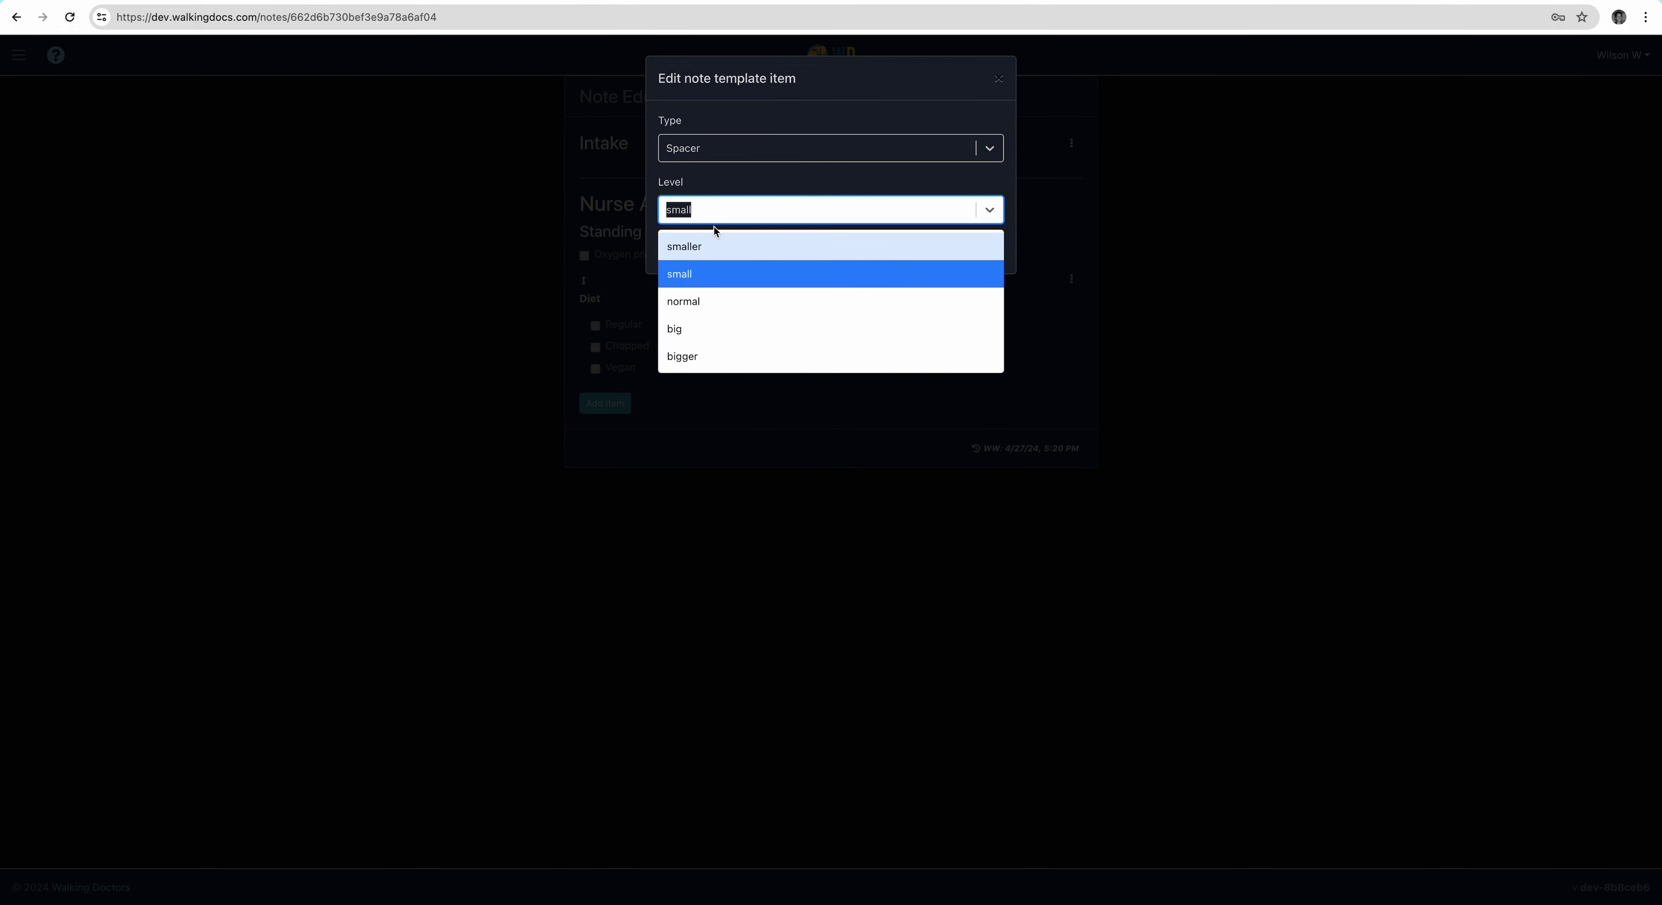
click(706, 245)
click(693, 256)
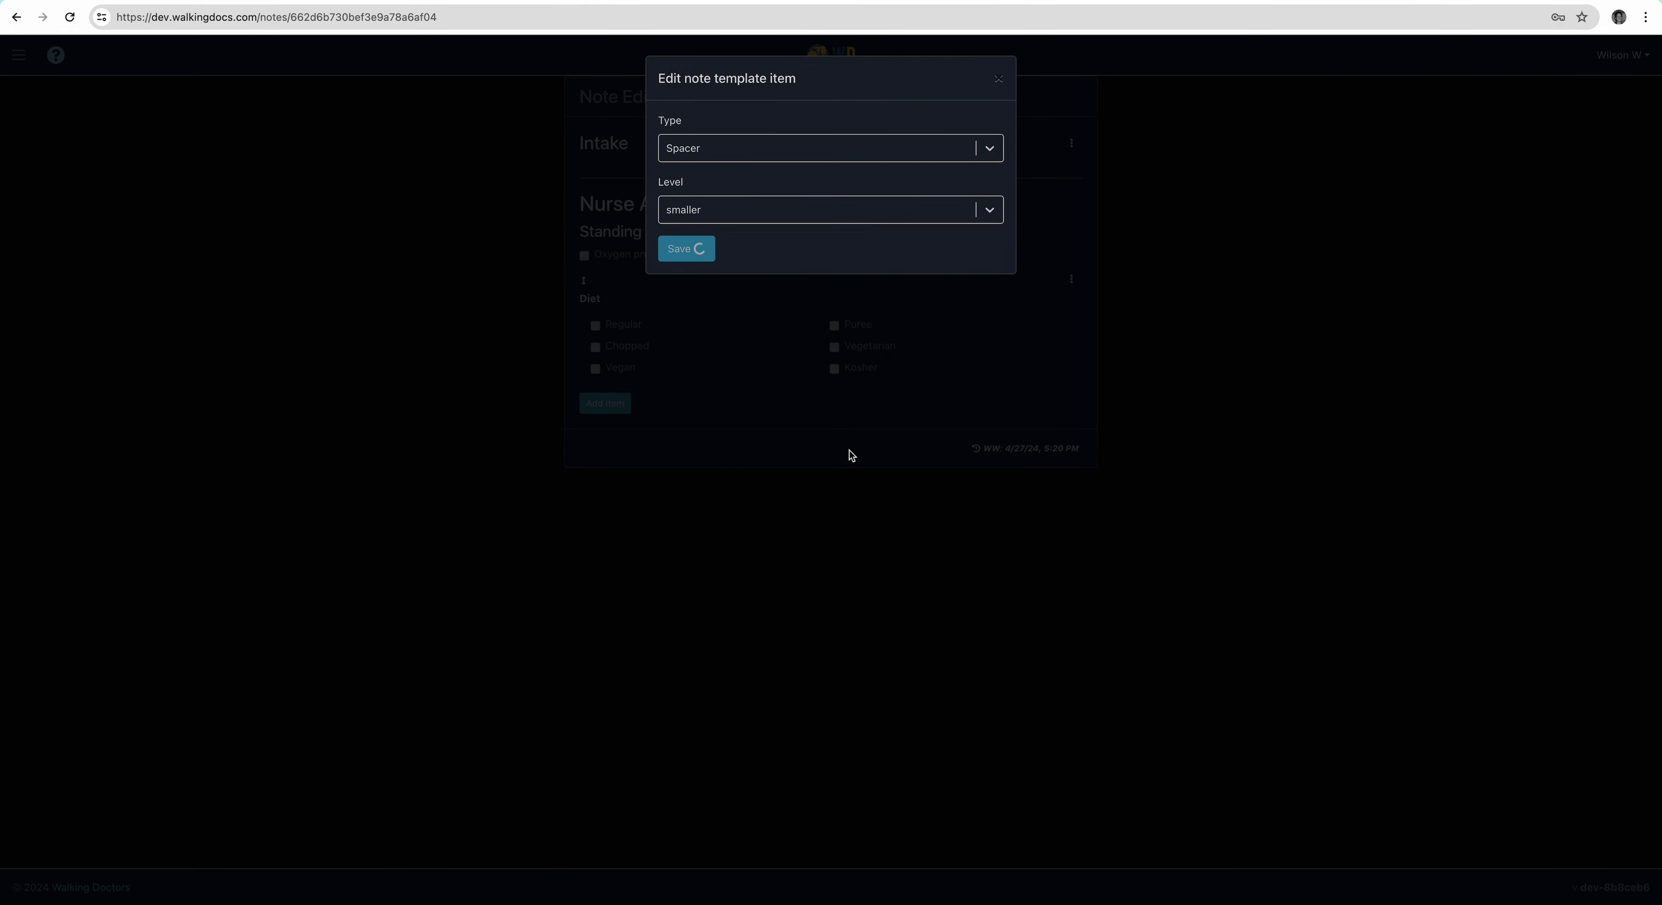